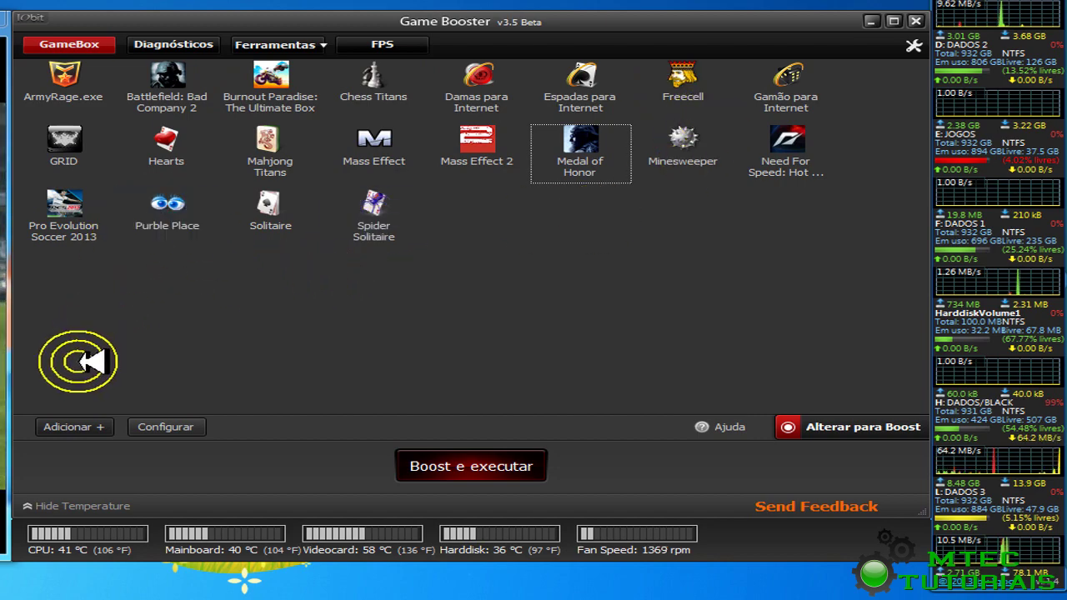
Add the Burnout file from the JOGOS\Burnout Paradise folder on DADOS 1 (F:) to the game list
click(75, 427)
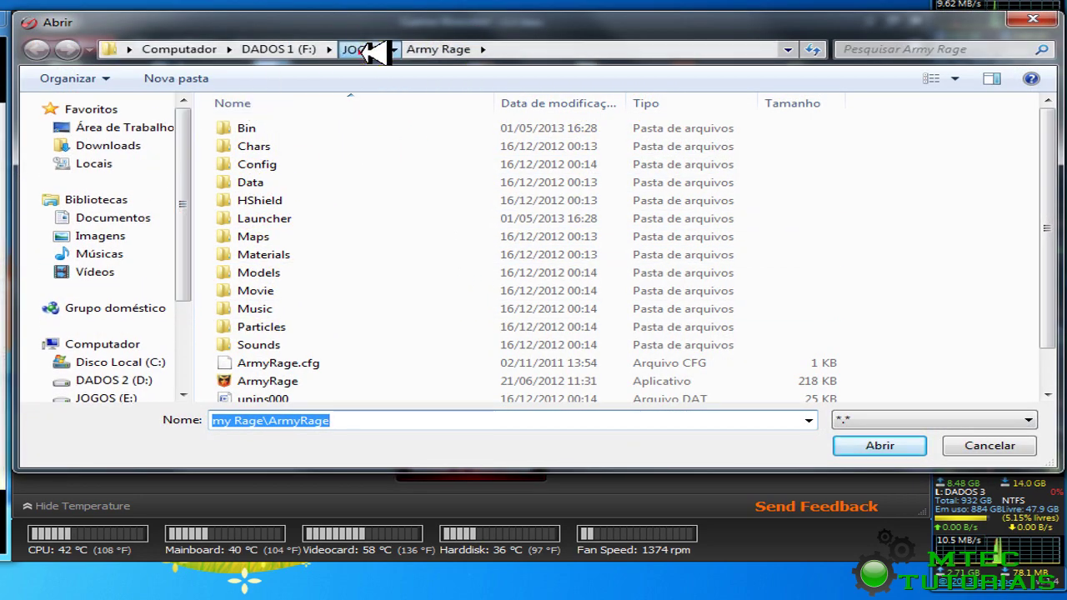
click(368, 48)
double_click(325, 219)
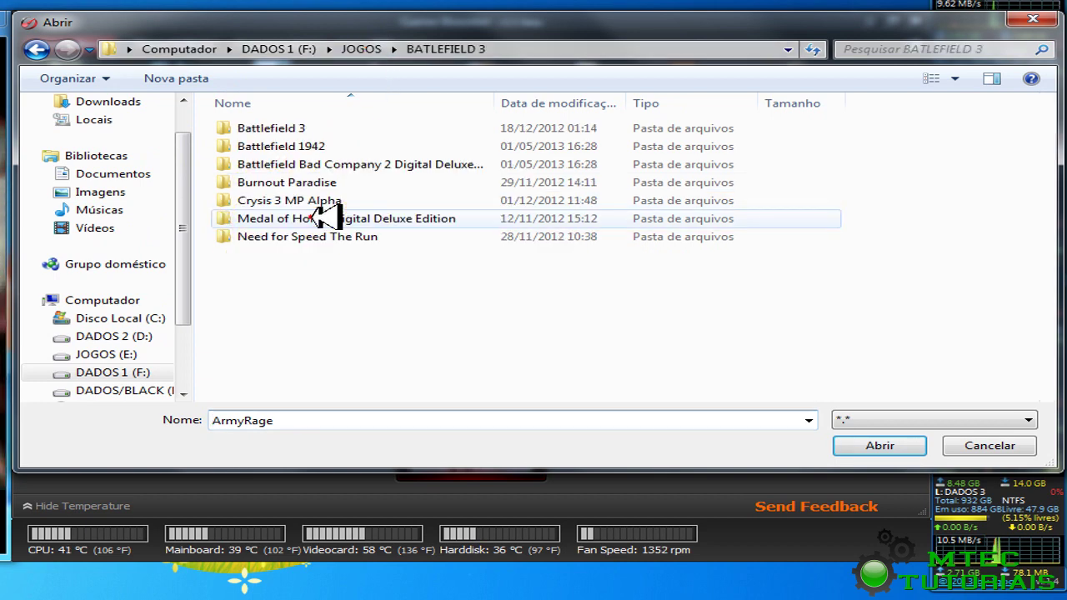
key(BackSpace)
click(317, 272)
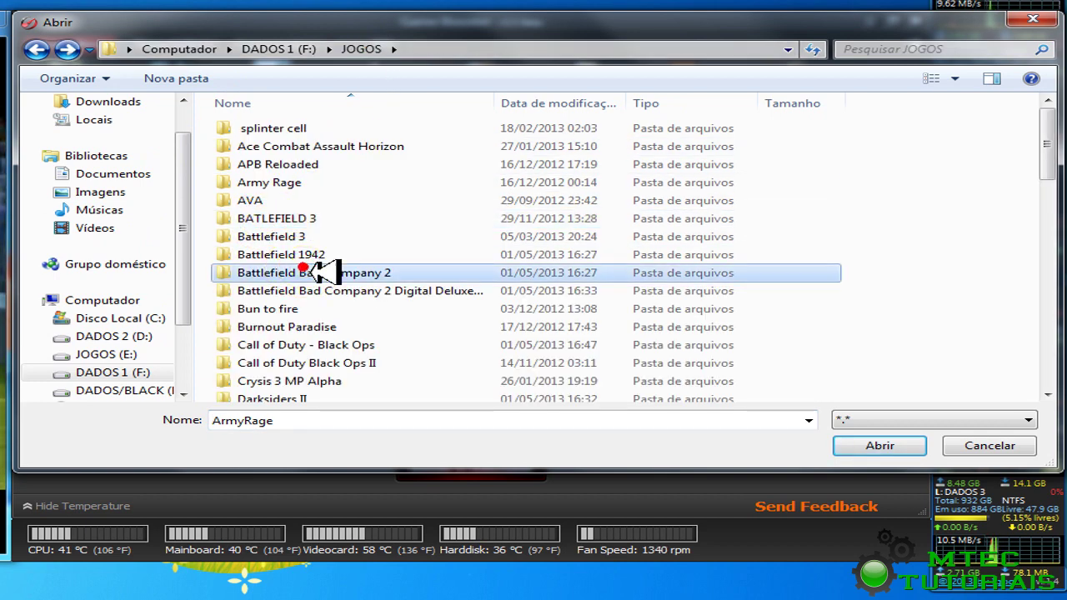
scroll(326, 342, down, 1)
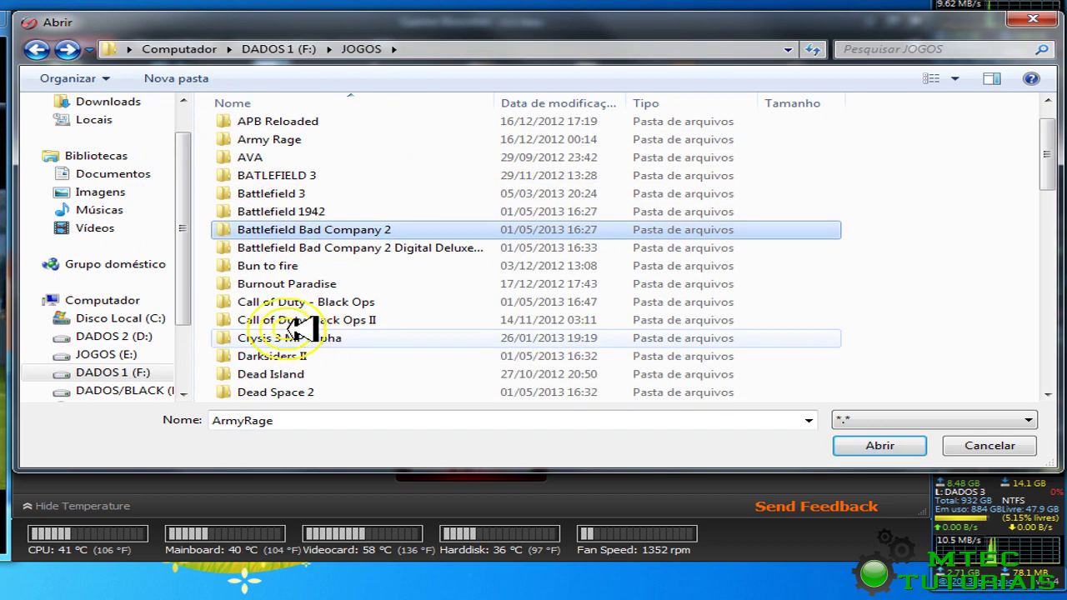
double_click(308, 284)
scroll(465, 279, down, 8)
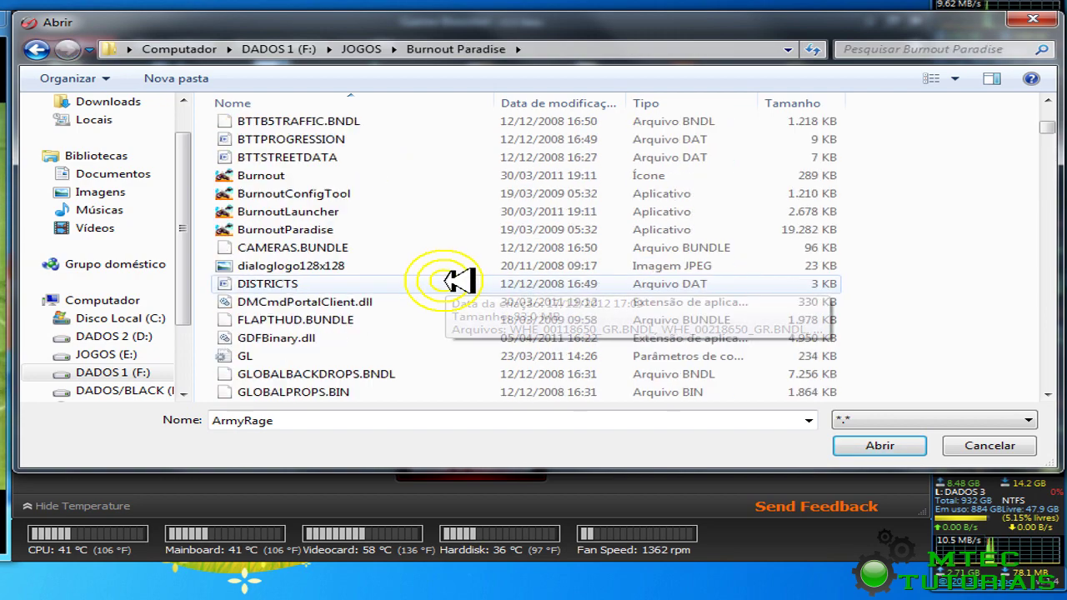
double_click(282, 177)
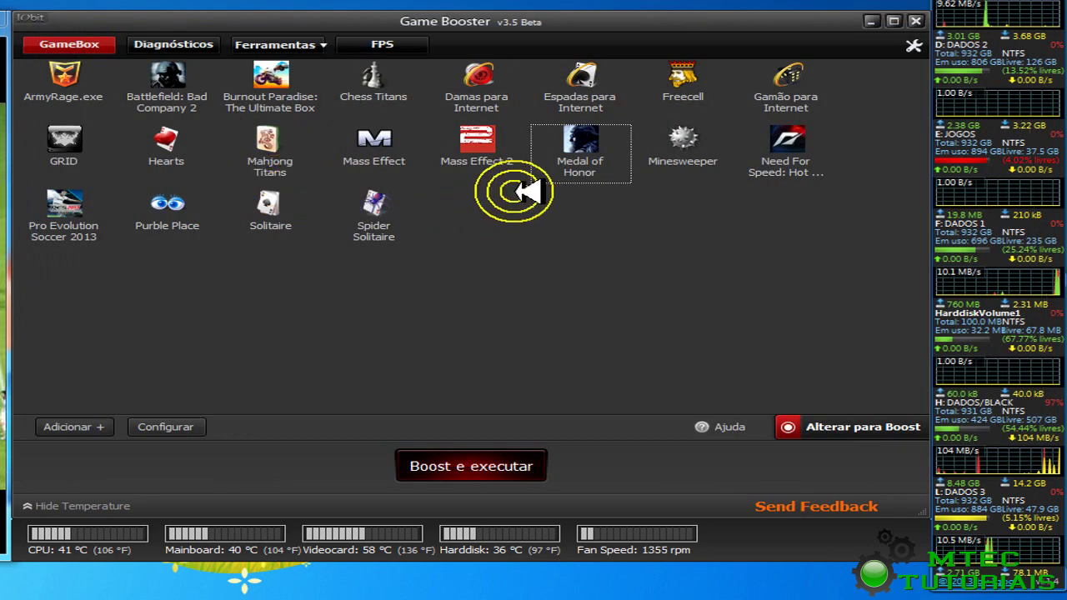
Select Burnout Paradise: The Ultimate Box in the game list
click(288, 81)
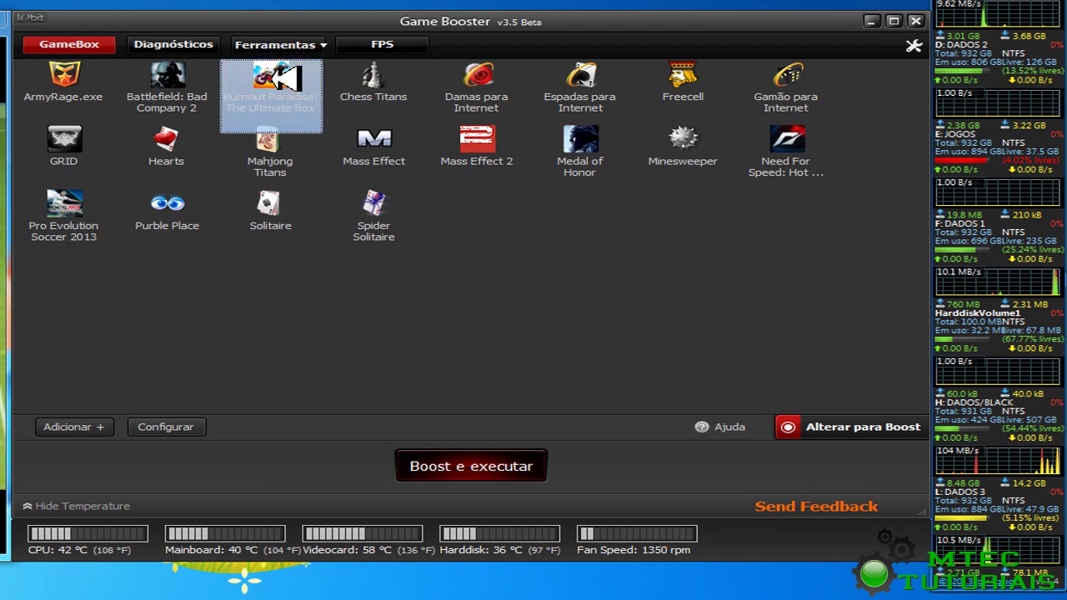
drag(250, 77, 208, 326)
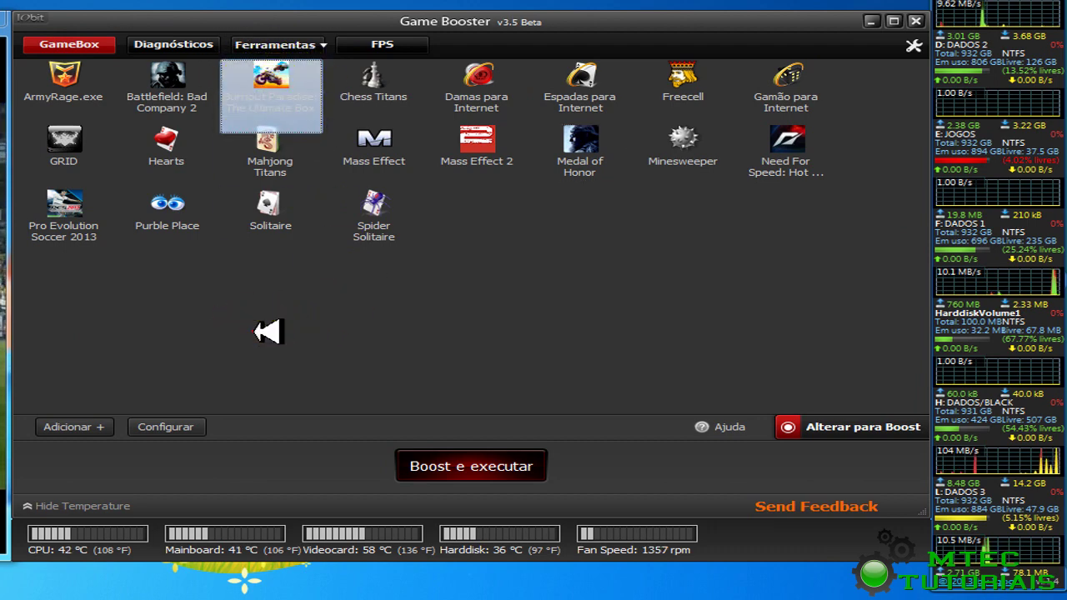
drag(254, 79, 125, 411)
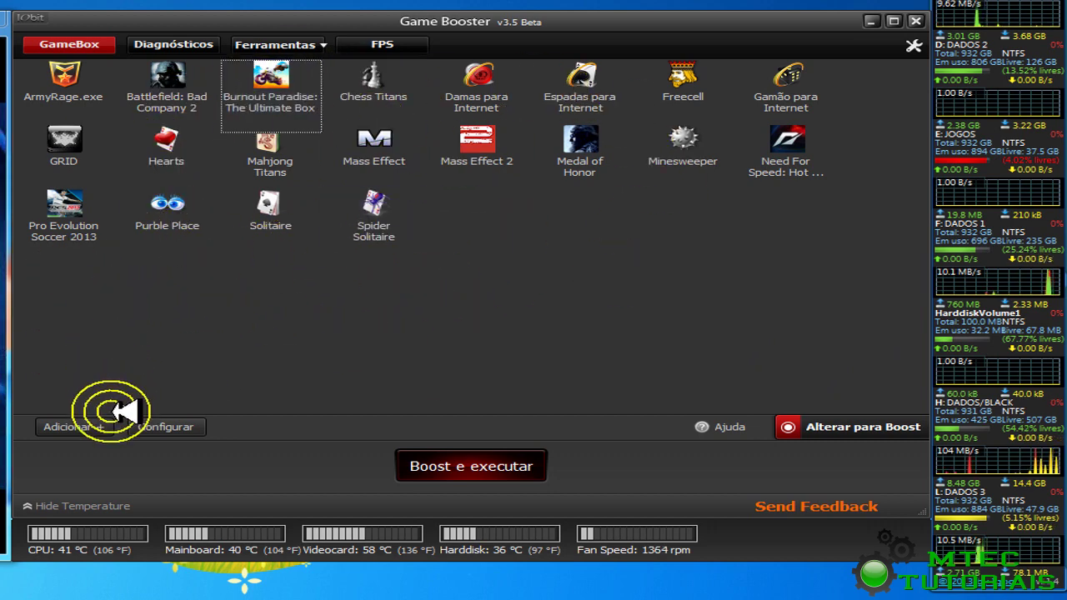
drag(214, 424, 177, 426)
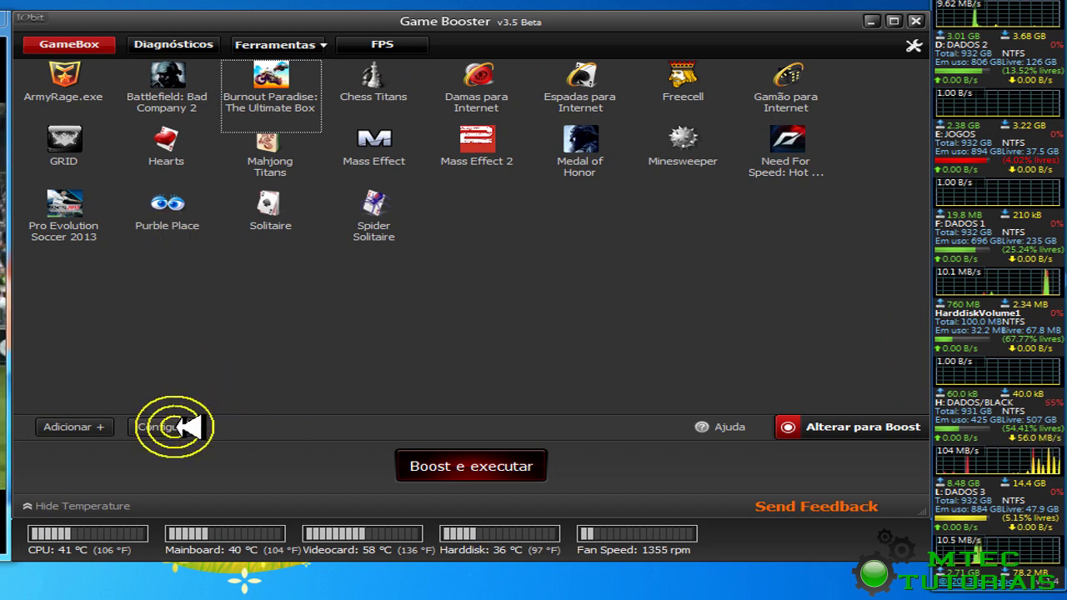
In the boost configuration, mark the Skype.exe and Origin.exe processes for closing
click(171, 427)
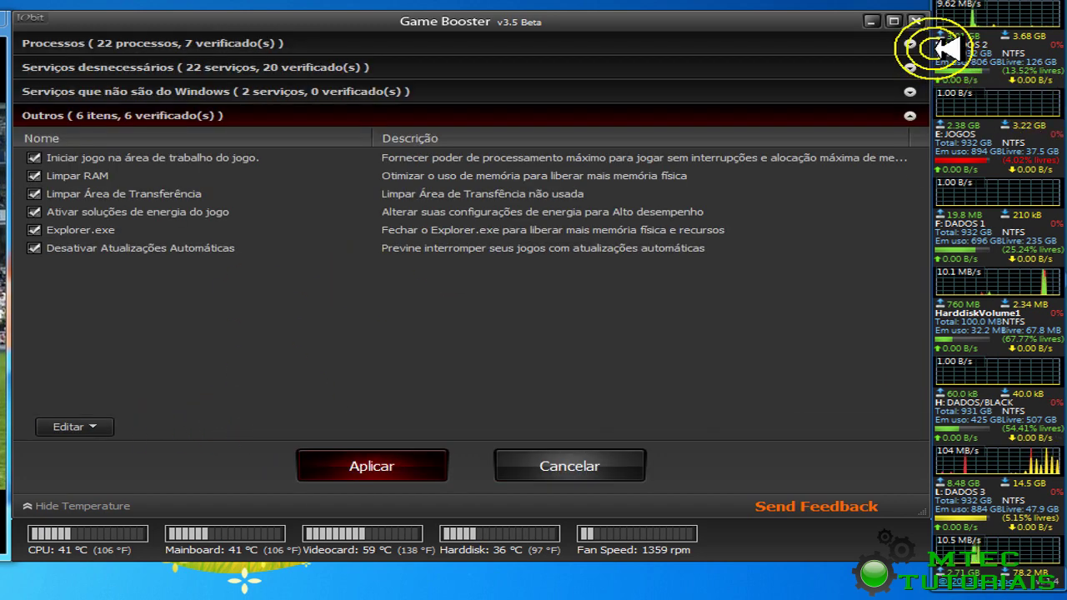
click(910, 42)
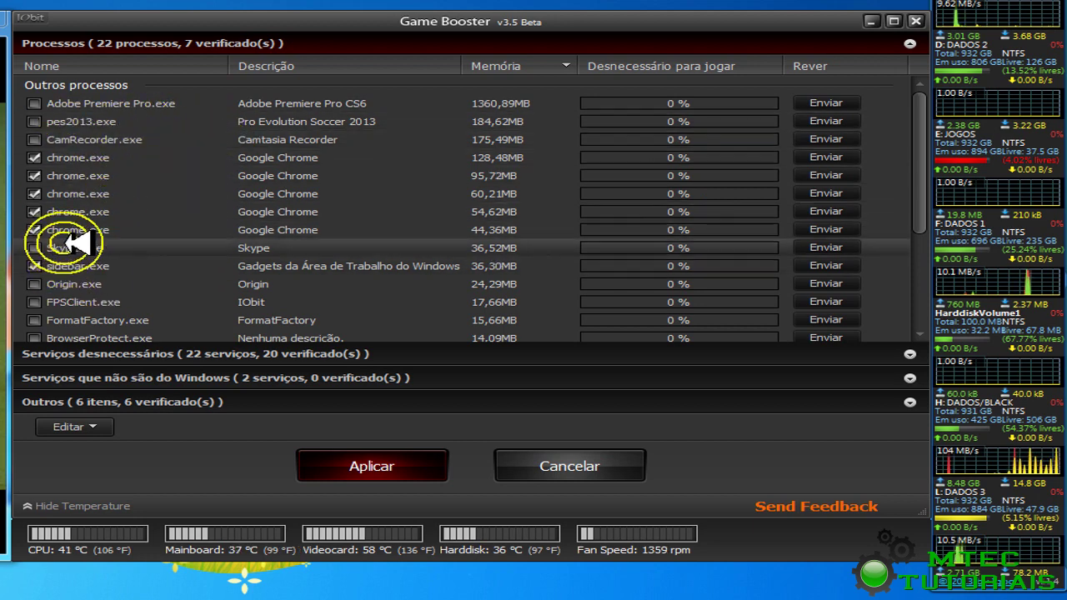
click(34, 247)
scroll(231, 269, down, 1)
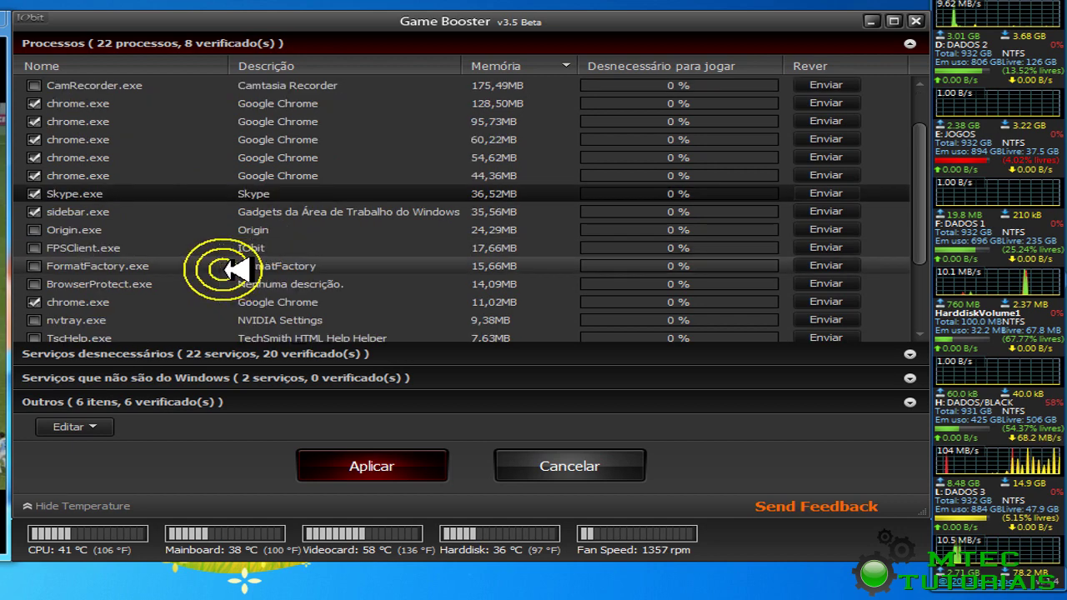
click(34, 229)
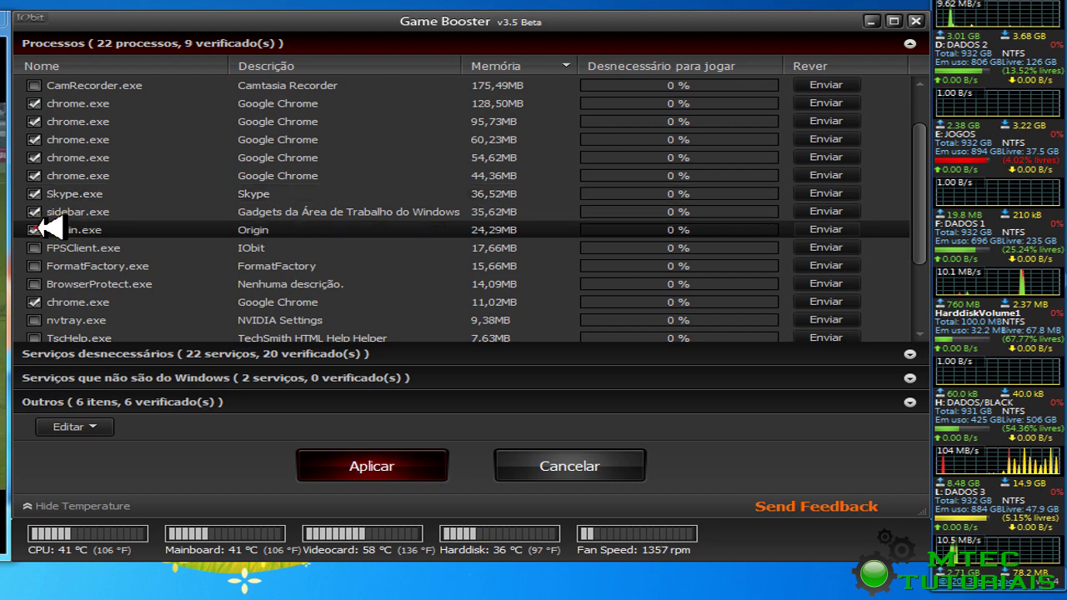
Examine the rest of the process list for programs that are marked or left unmarked for closing
scroll(188, 240, down, 1)
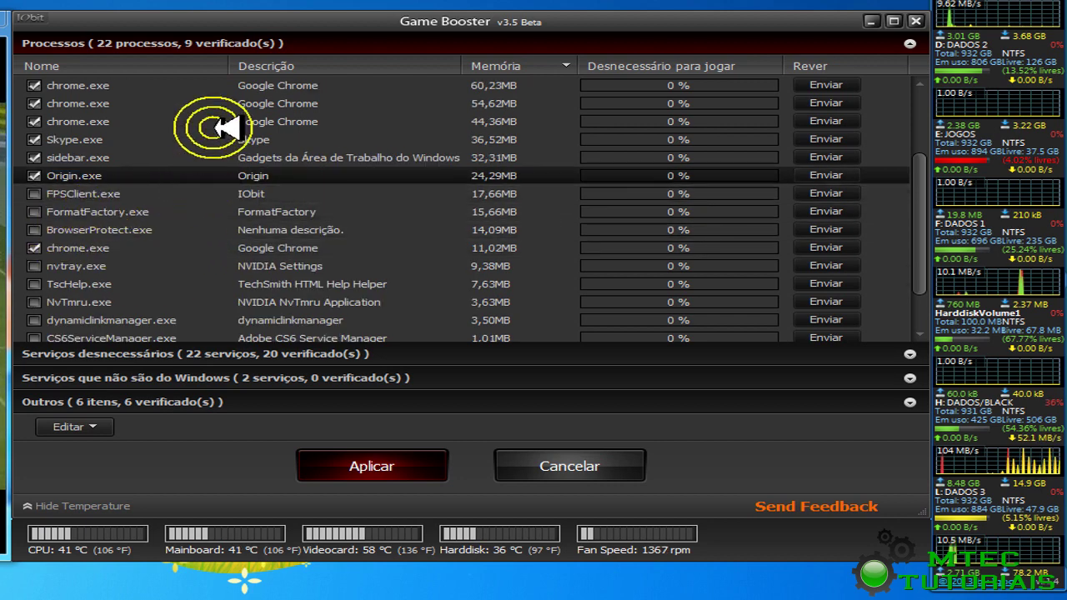
scroll(215, 157, down, 1)
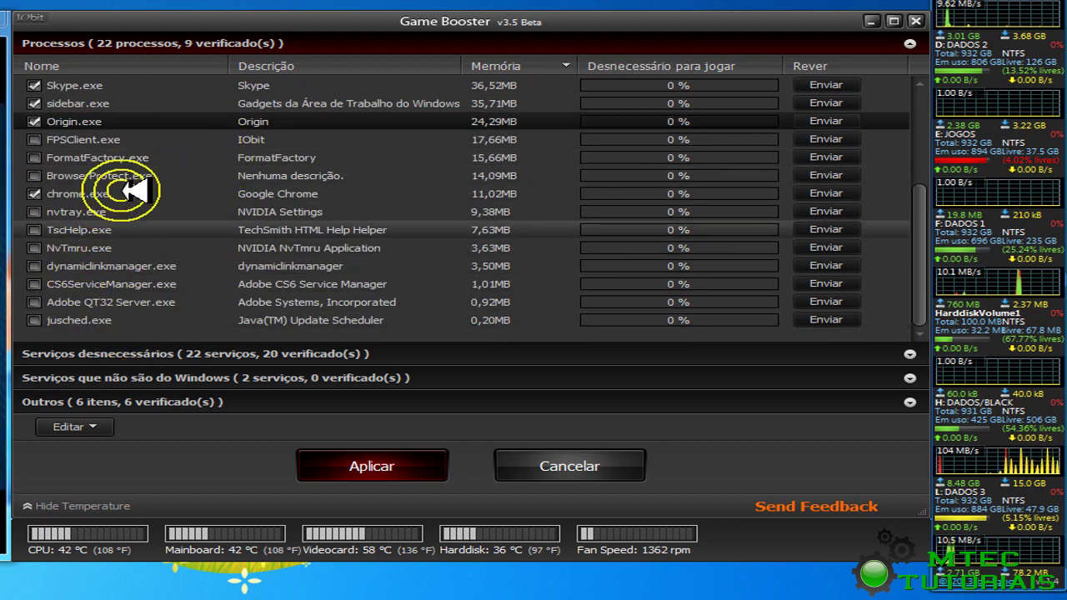
scroll(137, 194, up, 3)
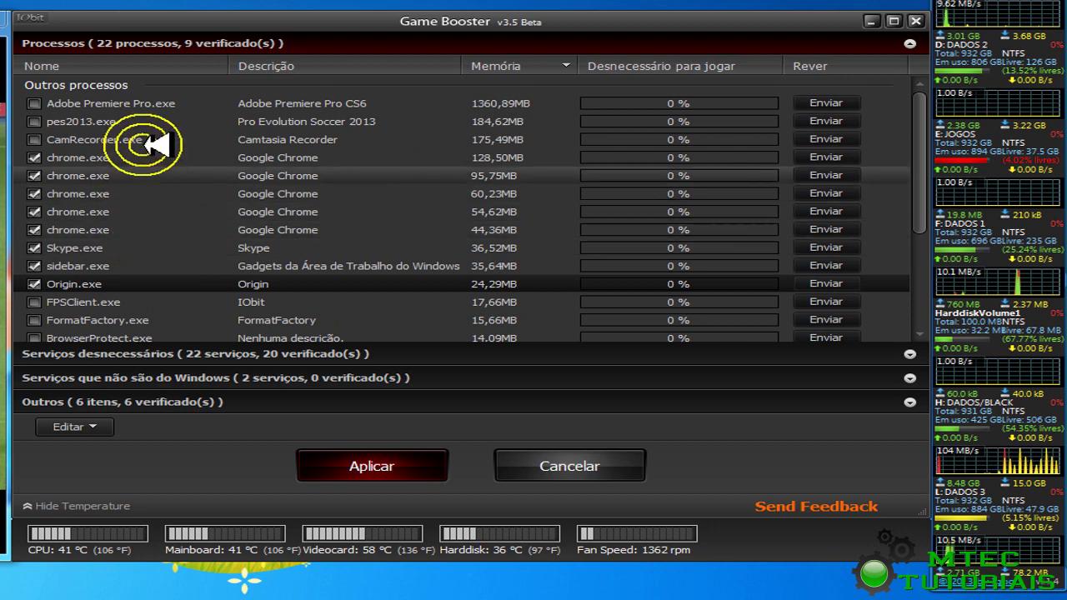
scroll(188, 152, down, 1)
scroll(177, 152, down, 2)
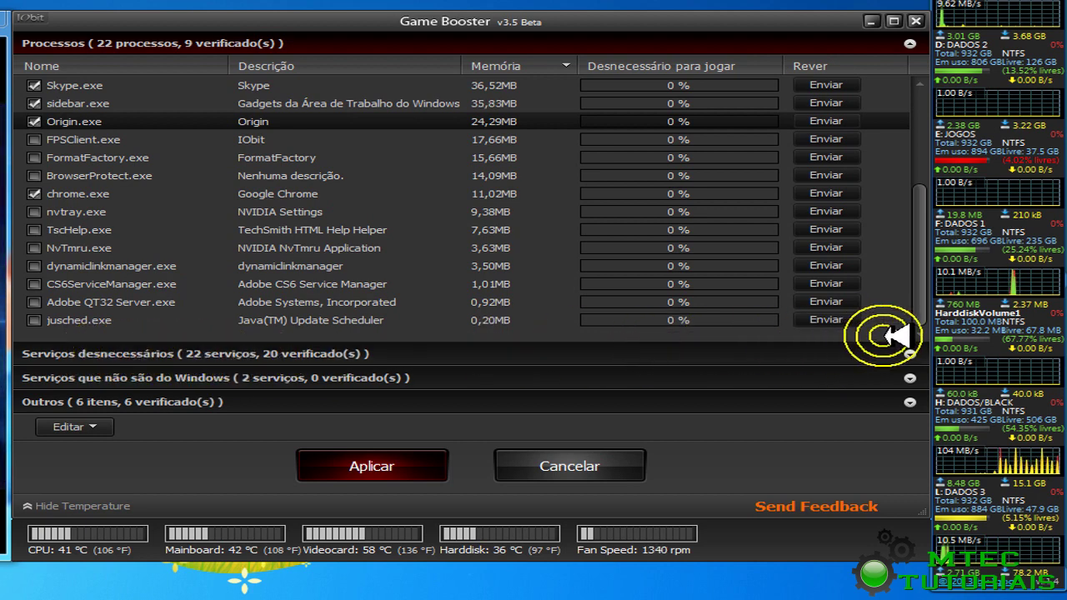
Review the unnecessary services, the non-Windows services and the other optimization items, and apply the boost configuration
click(912, 354)
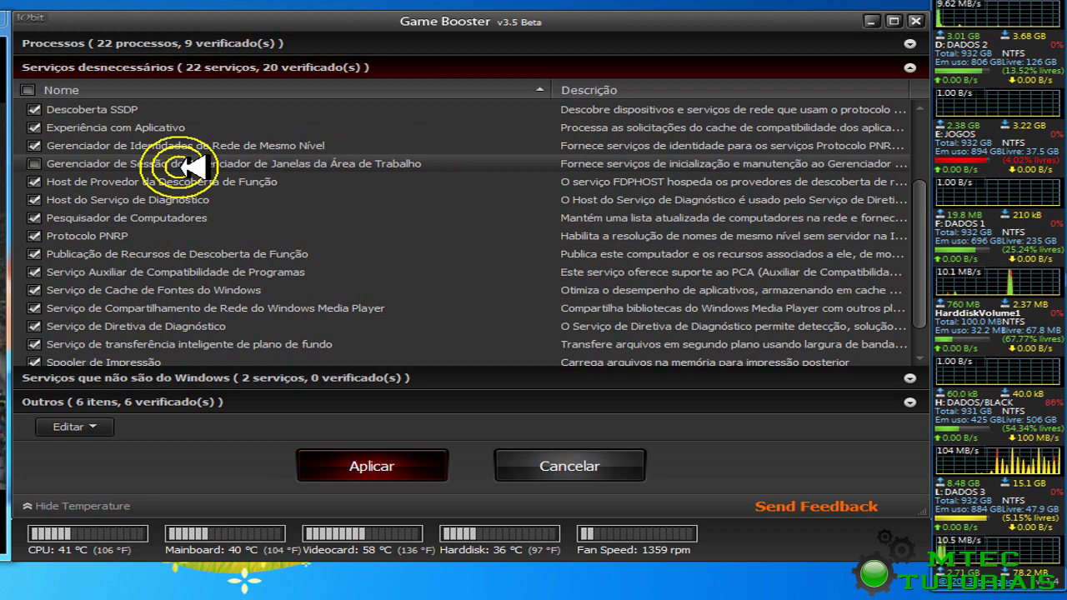
drag(919, 238, 937, 221)
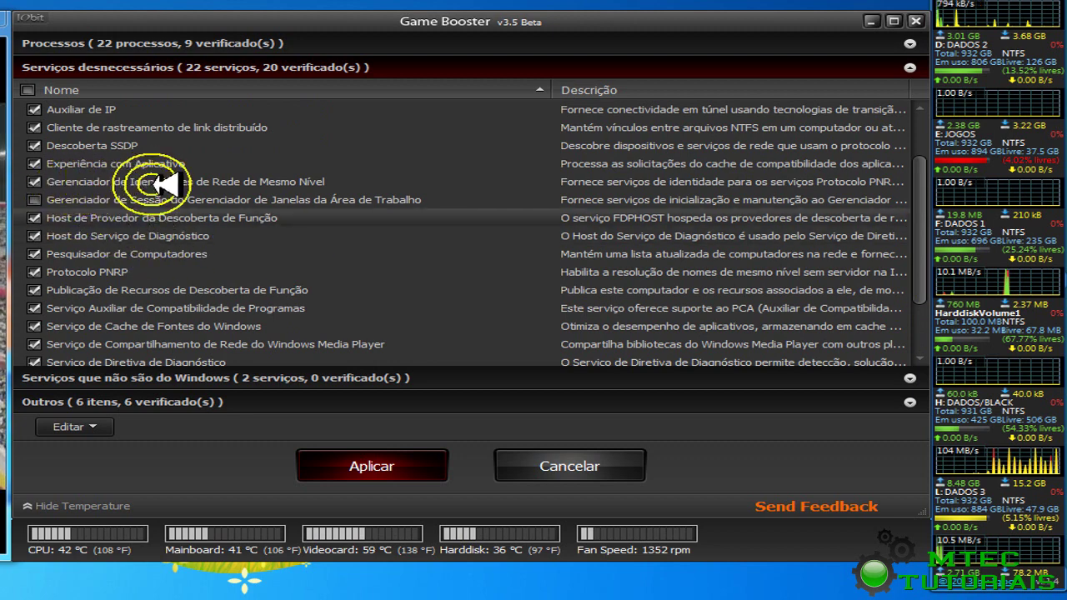
click(240, 199)
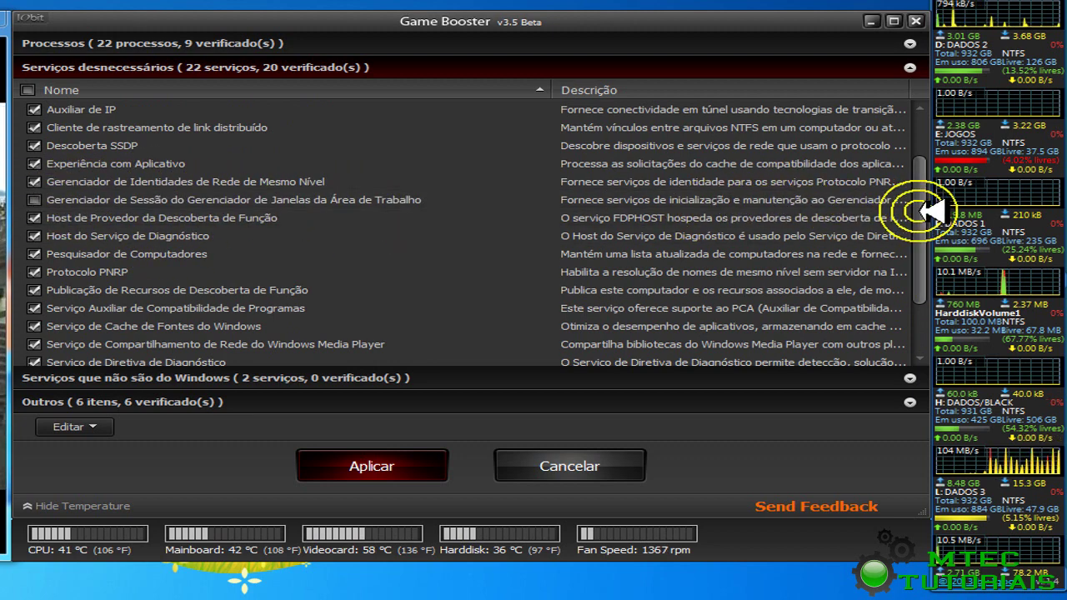
scroll(925, 209, down, 2)
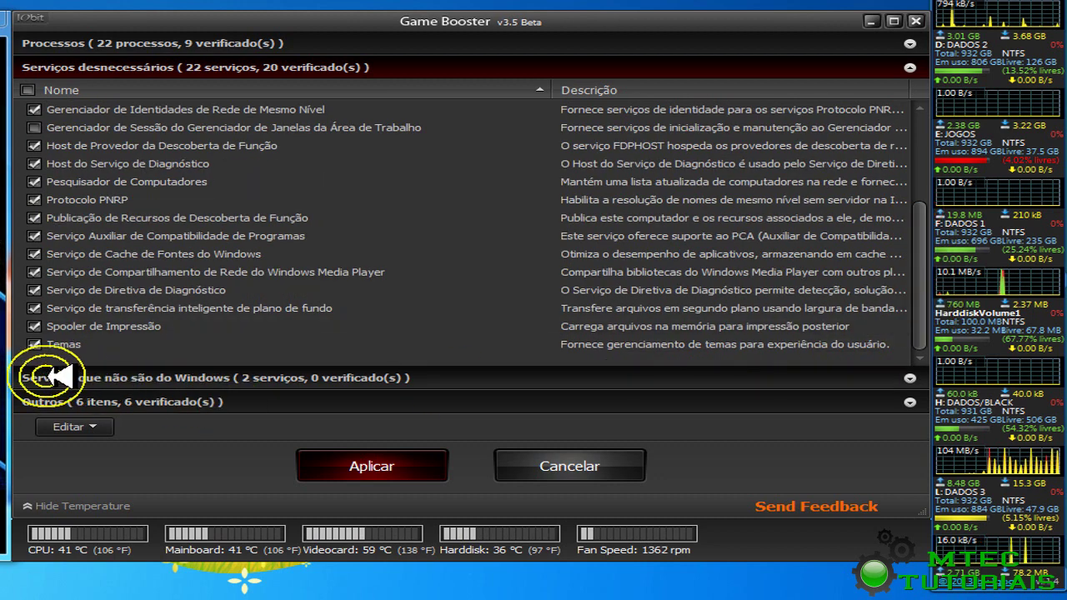
click(910, 378)
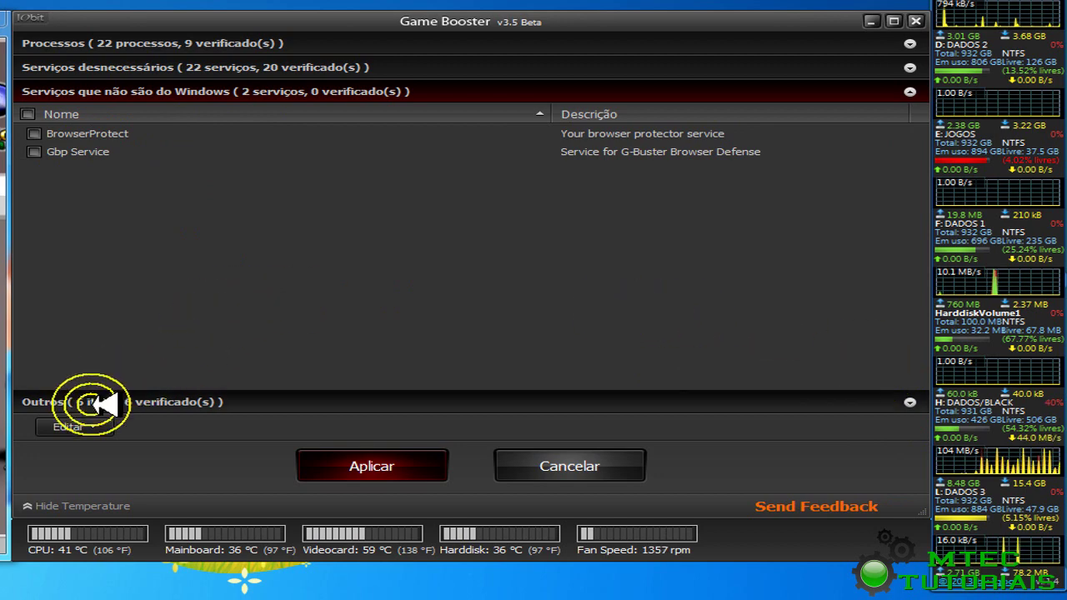
click(911, 403)
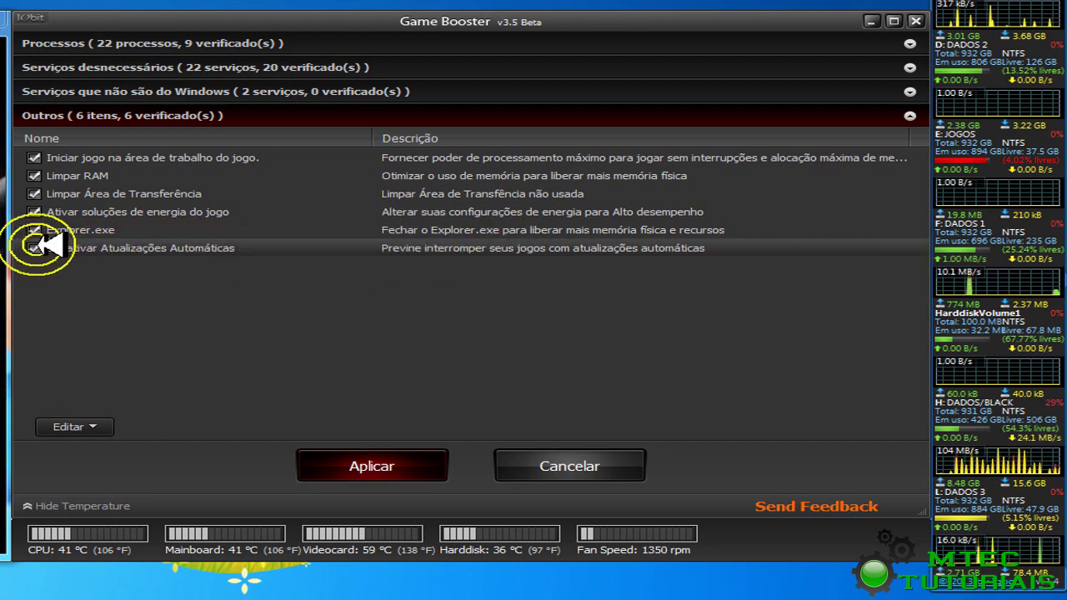
click(390, 469)
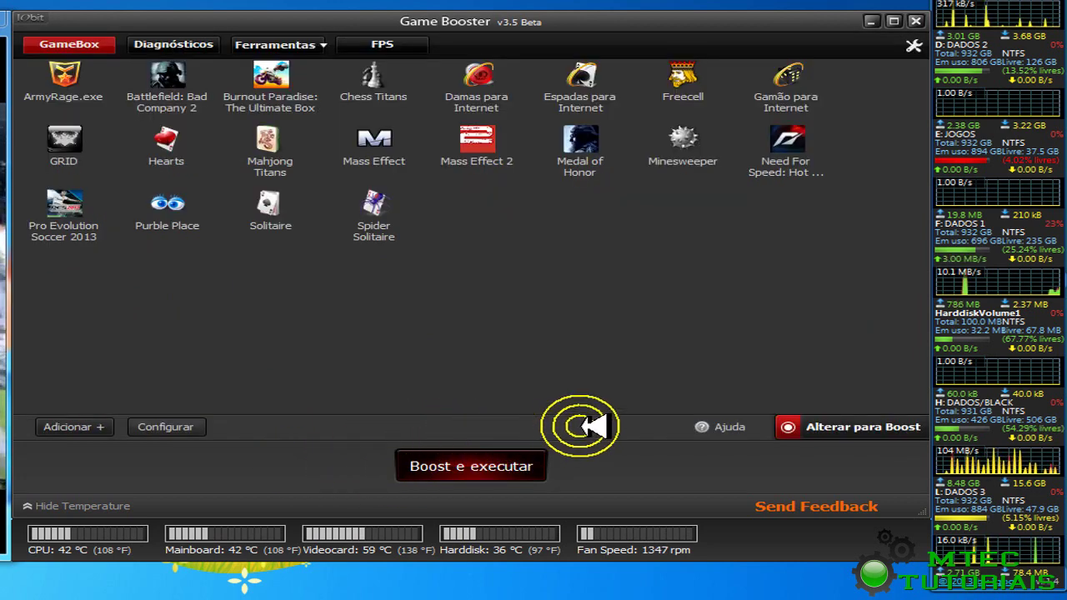
In the general program settings, set the delay for automatically minimizing to the system tray after switching to gaming mode to 5 s
click(913, 45)
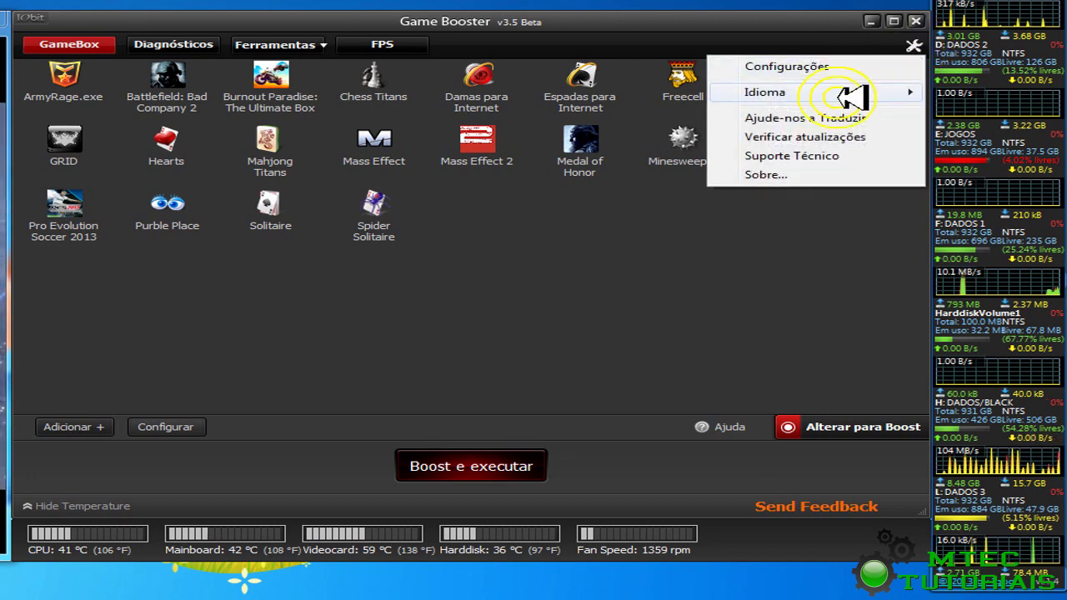
mouse_move(849, 98)
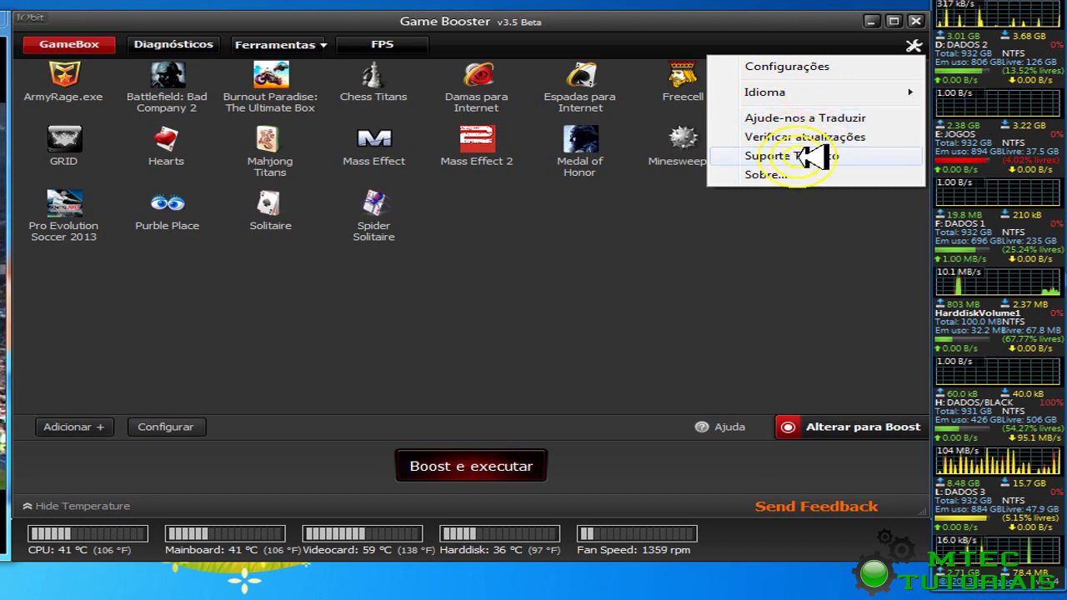
click(803, 67)
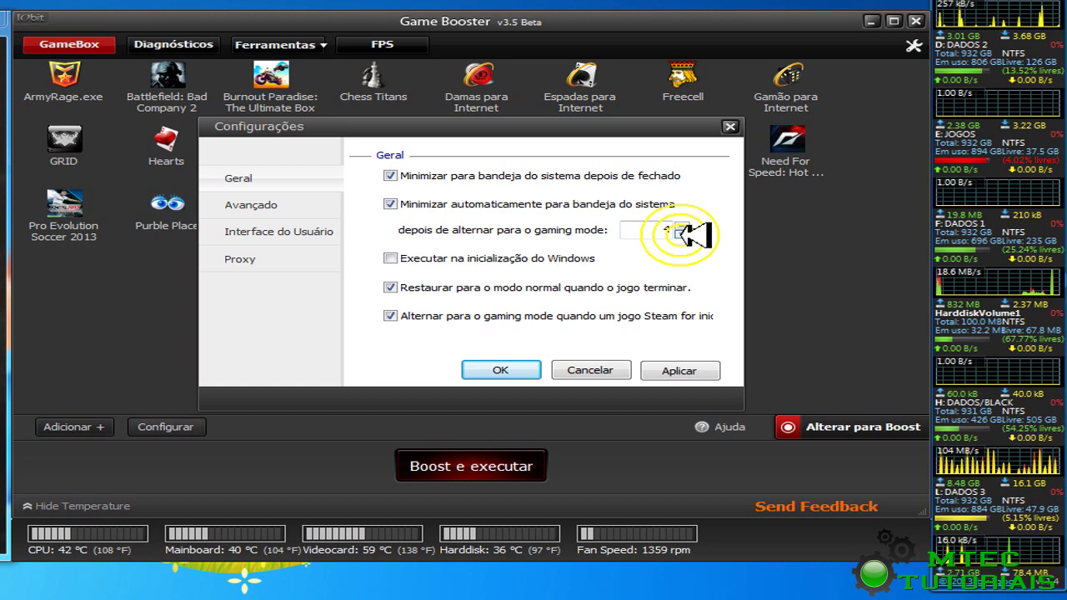
click(682, 222)
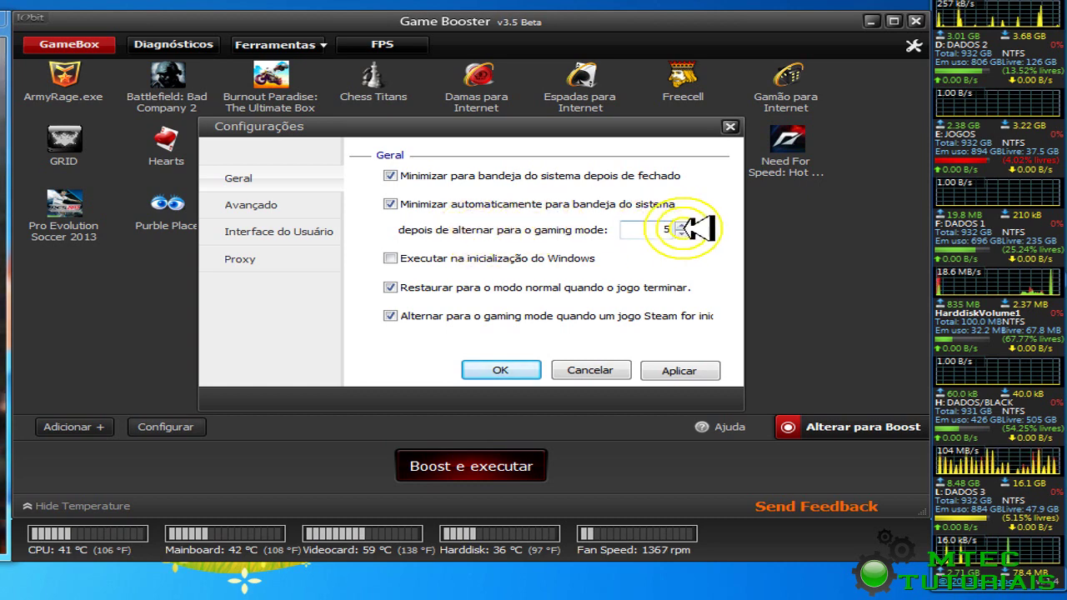
click(391, 259)
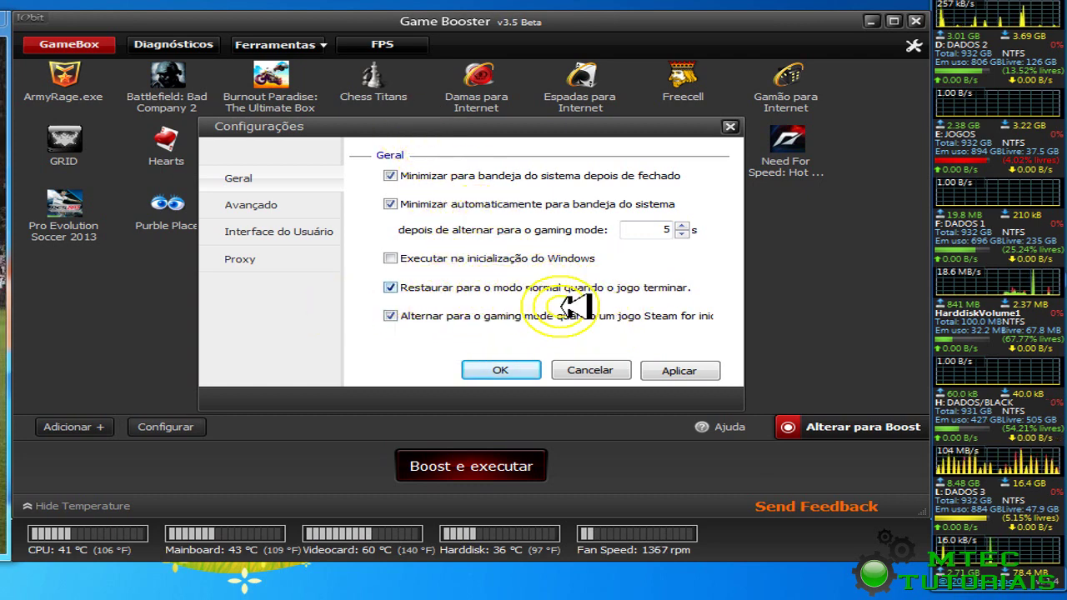
Look through the advanced, user interface and proxy settings, and save the program settings
click(260, 205)
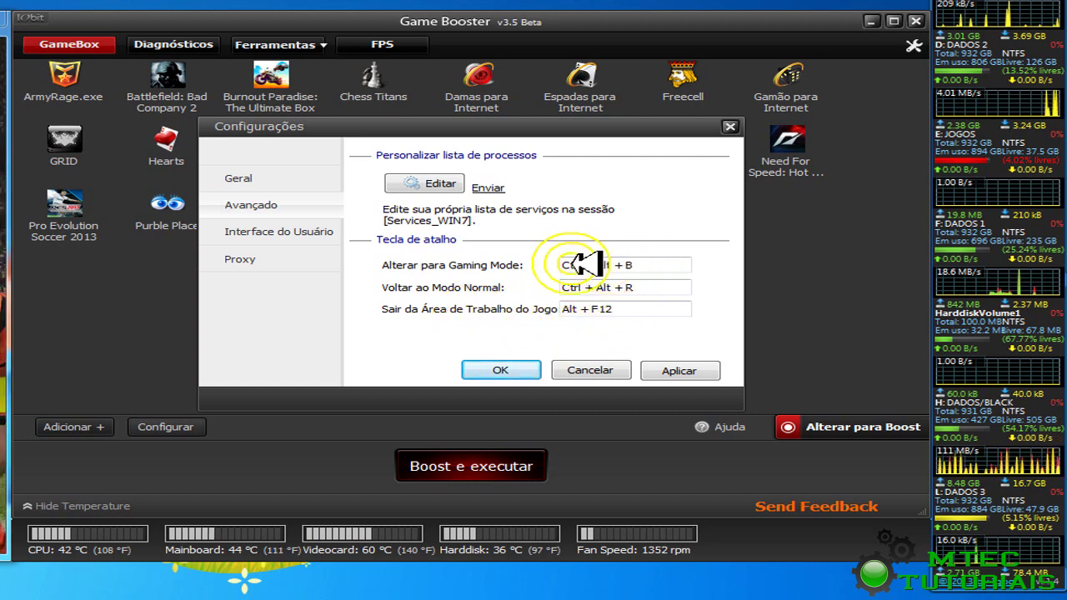
click(276, 232)
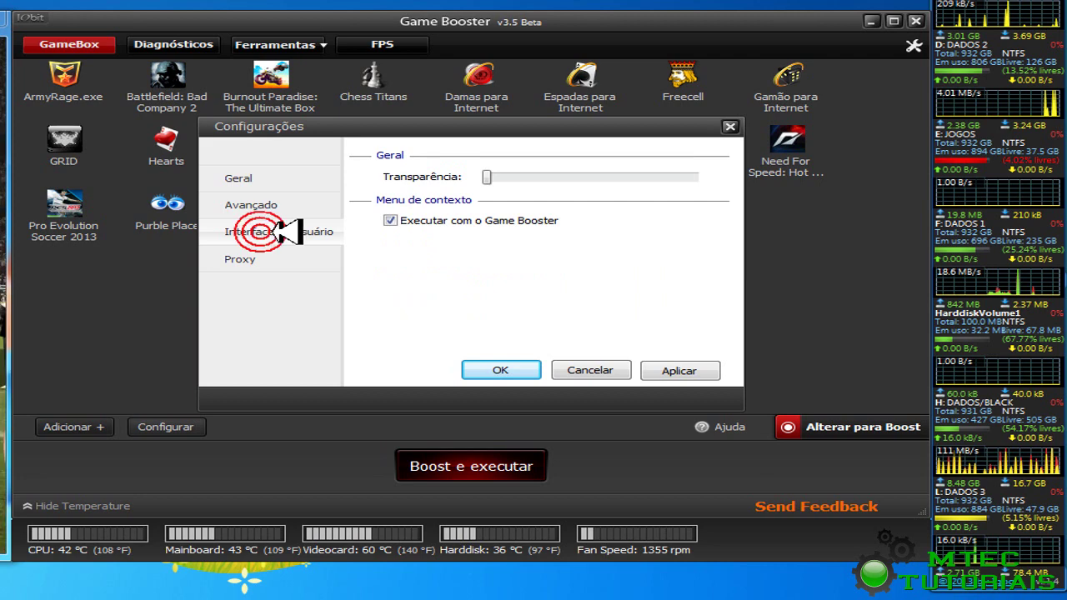
drag(499, 176, 392, 180)
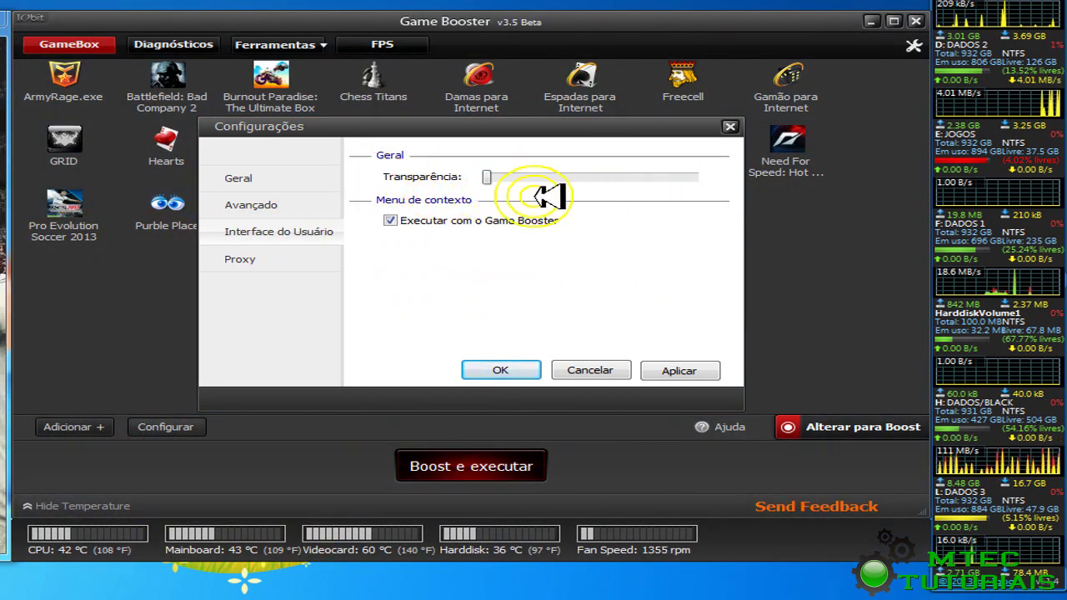
click(292, 259)
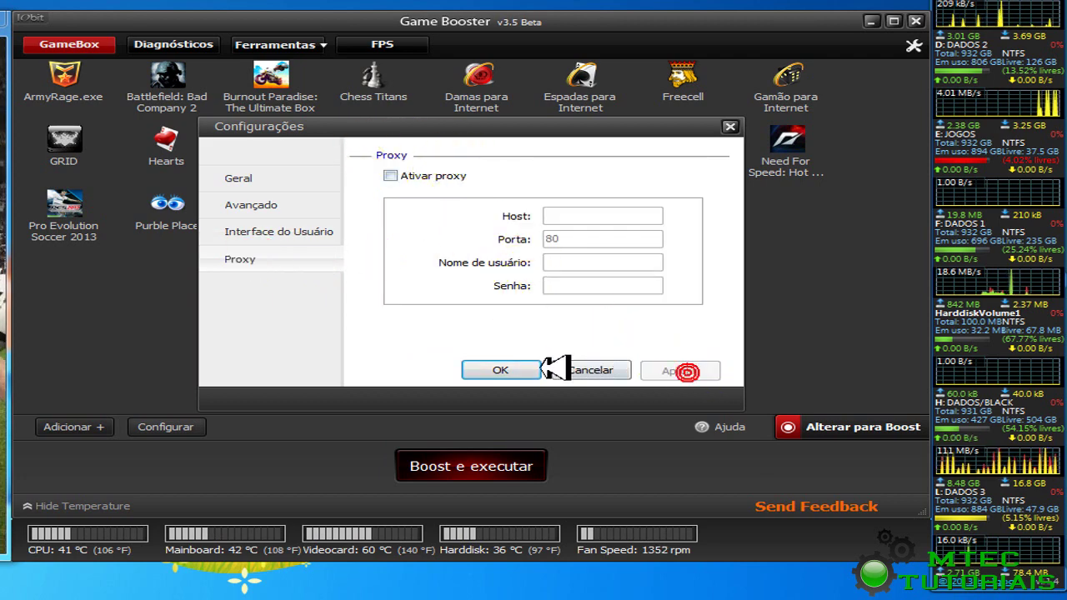
click(502, 369)
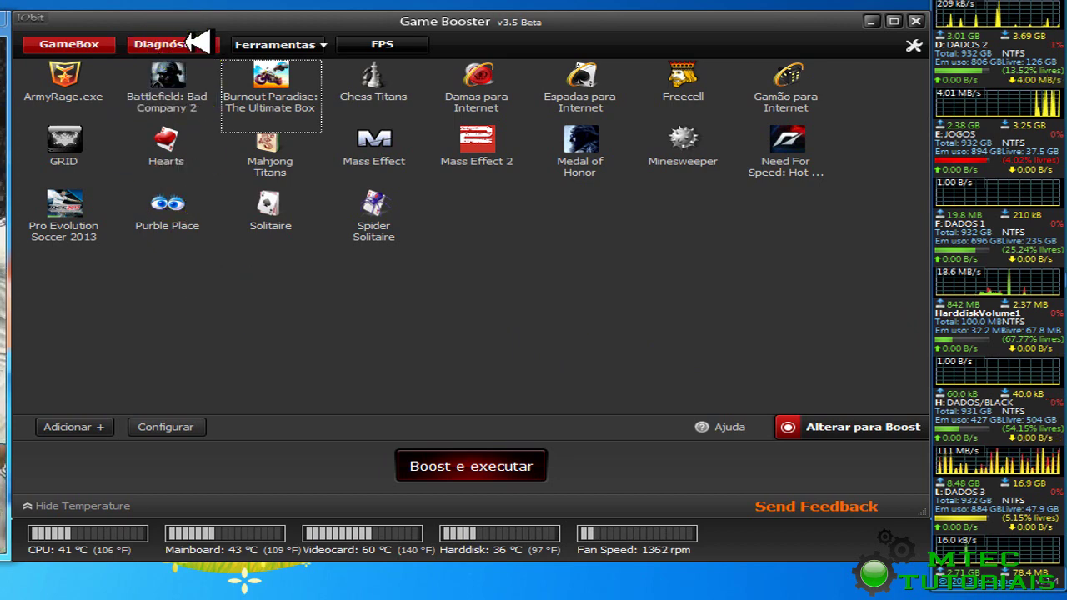
Run the system diagnosis and look through the generated report, from the operating system section to the video card details
click(182, 43)
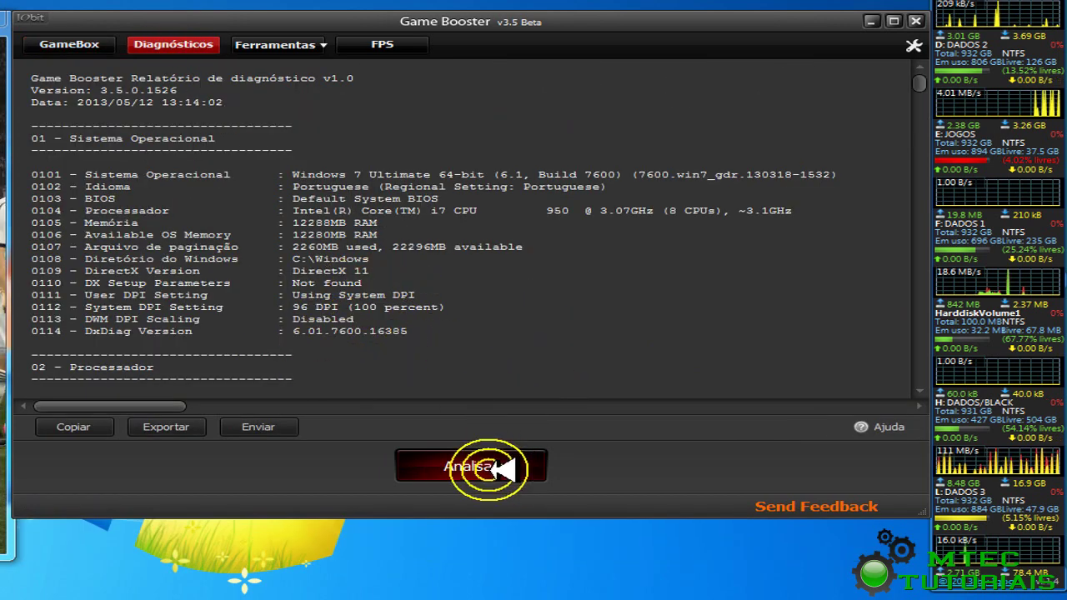
click(456, 465)
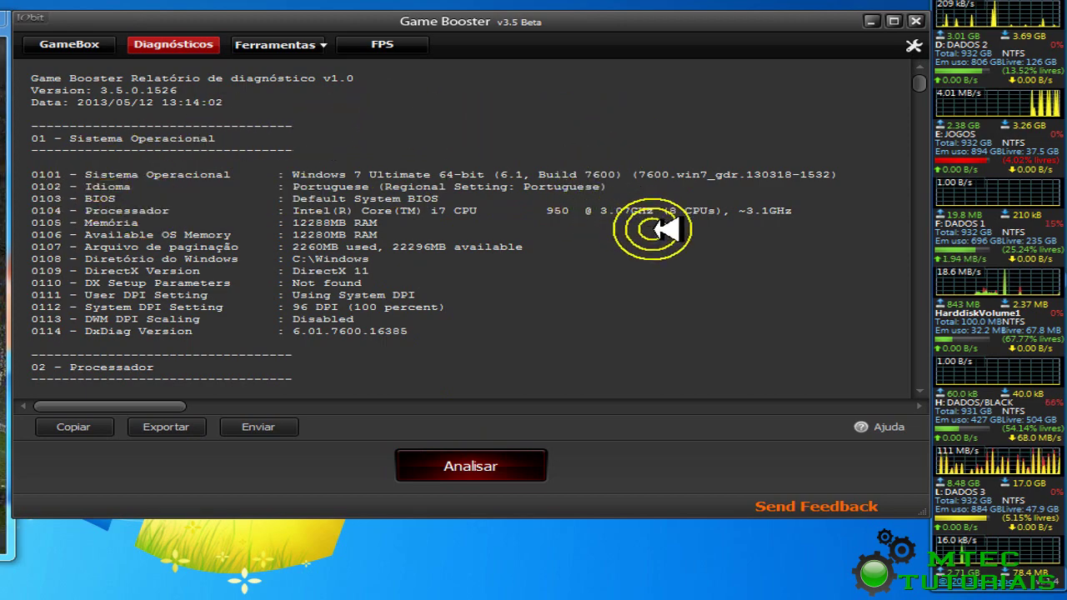
scroll(655, 228, down, 4)
scroll(655, 228, down, 20)
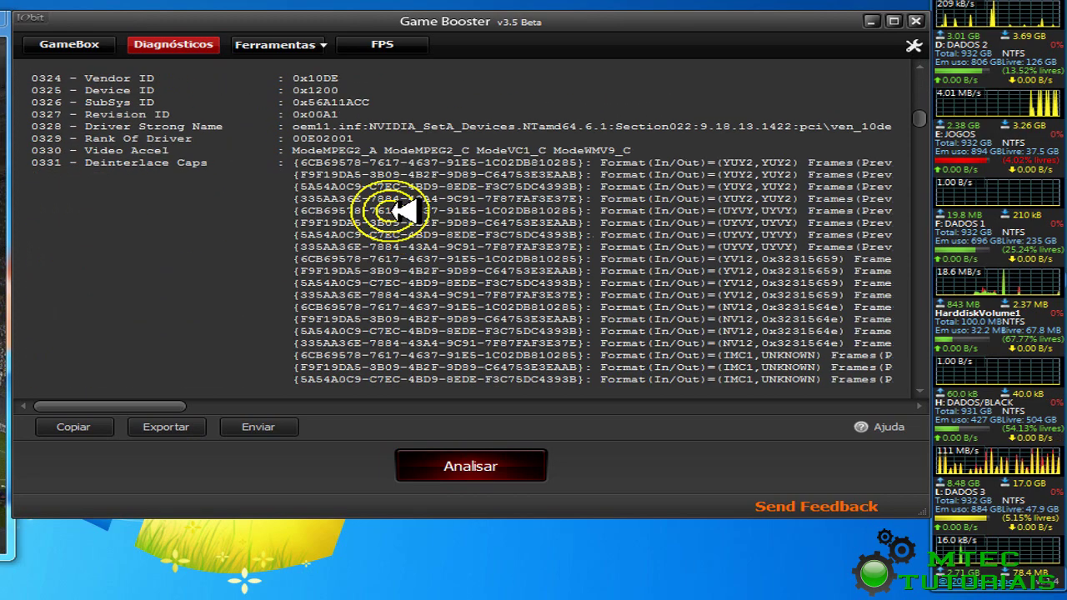
scroll(398, 211, up, 20)
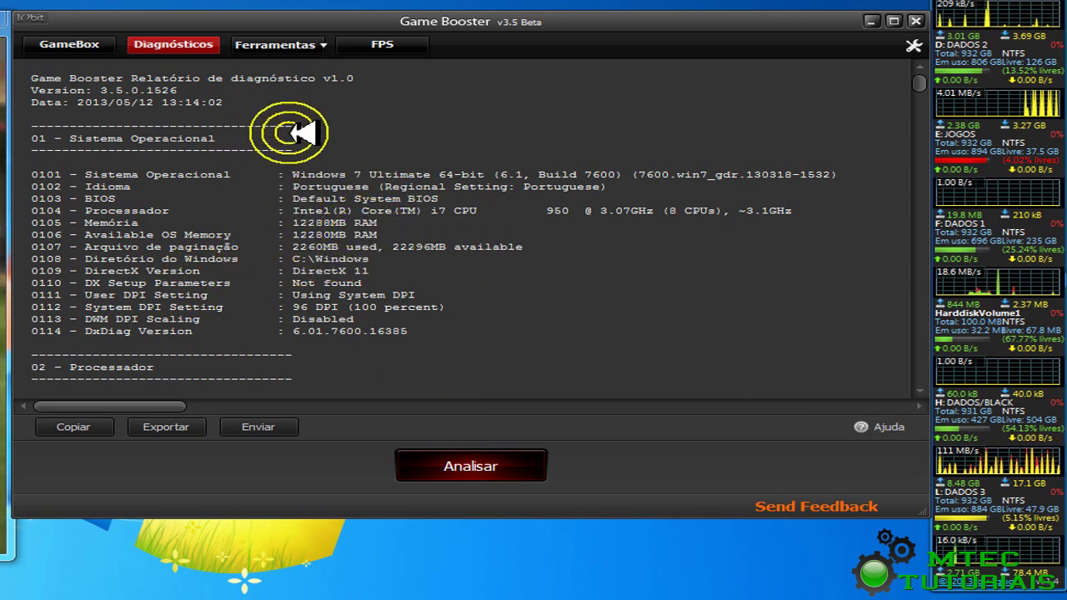
Optimize the PC's performance with the system adjustments tool (Ajustes)
click(296, 39)
click(200, 80)
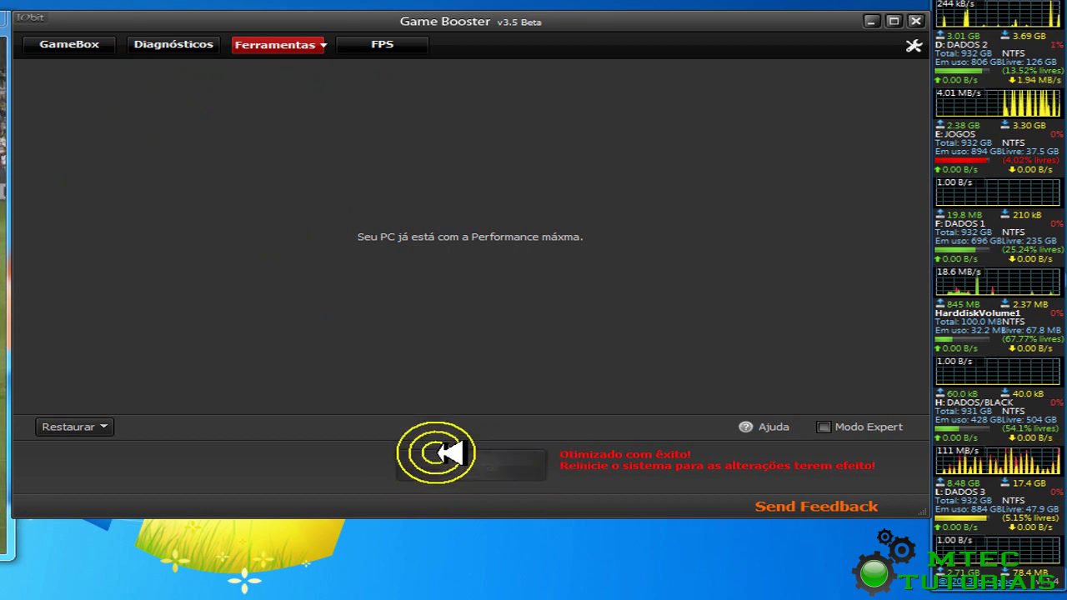
click(382, 45)
In the game defragmentation tool, choose GRID as the game to defragment
click(269, 43)
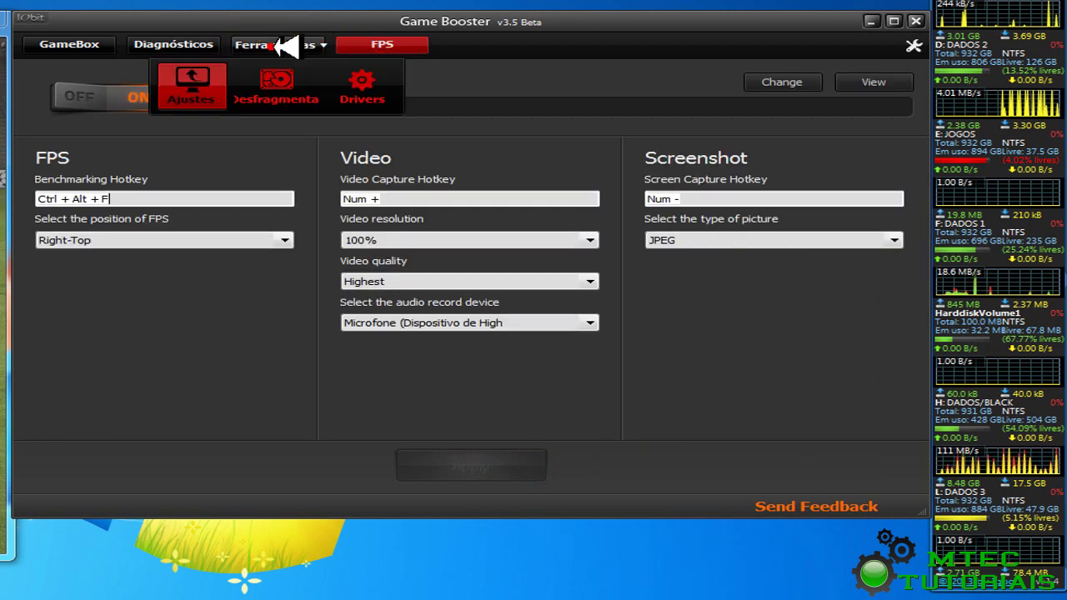
click(283, 87)
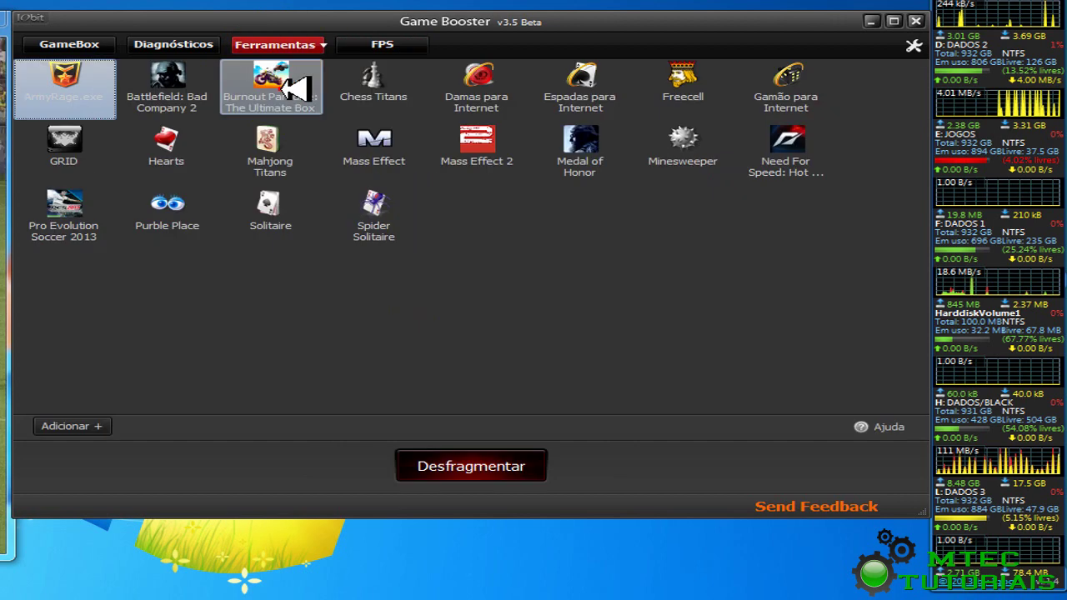
click(266, 94)
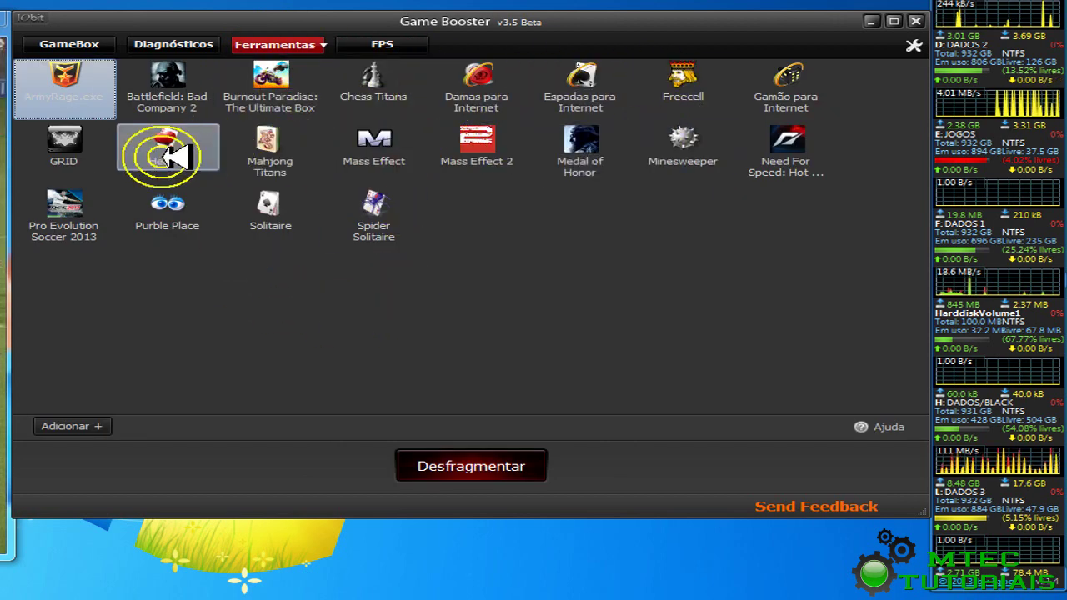
click(79, 149)
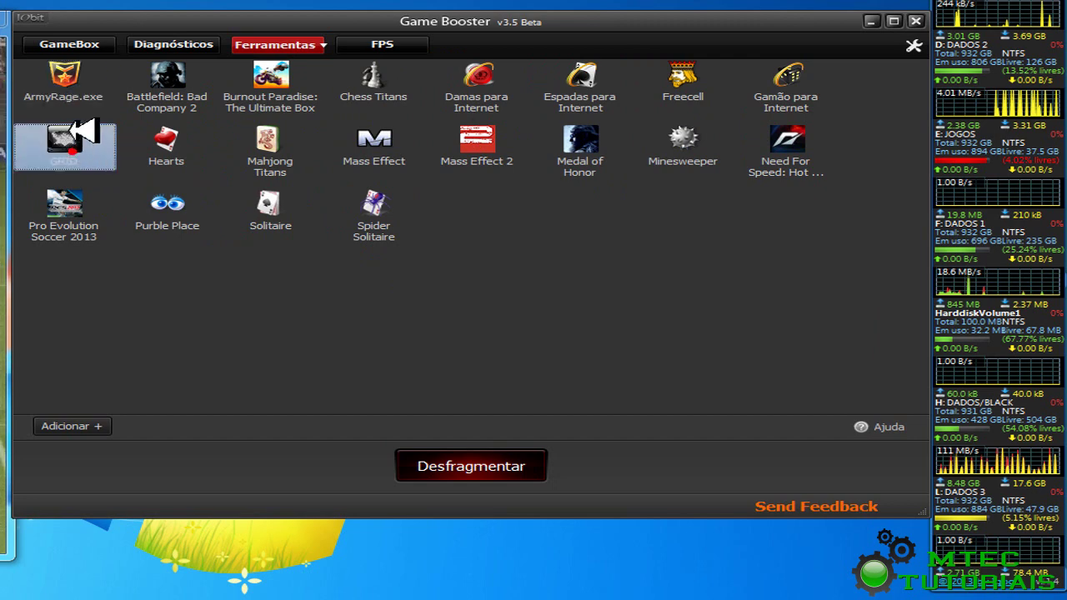
click(471, 461)
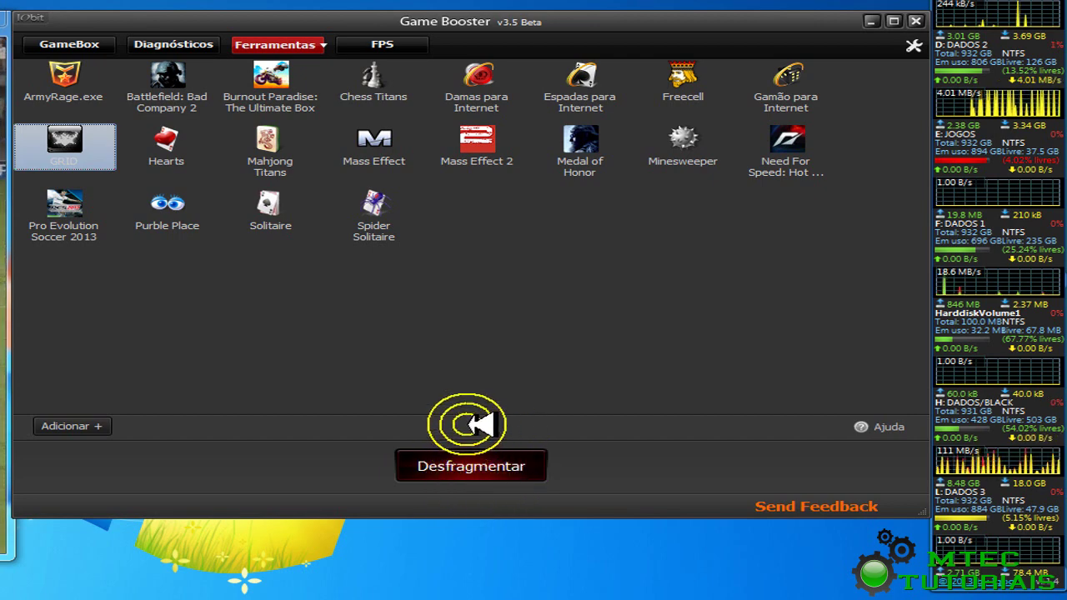
Check with the Drivers tool whether any drivers need updating
click(302, 45)
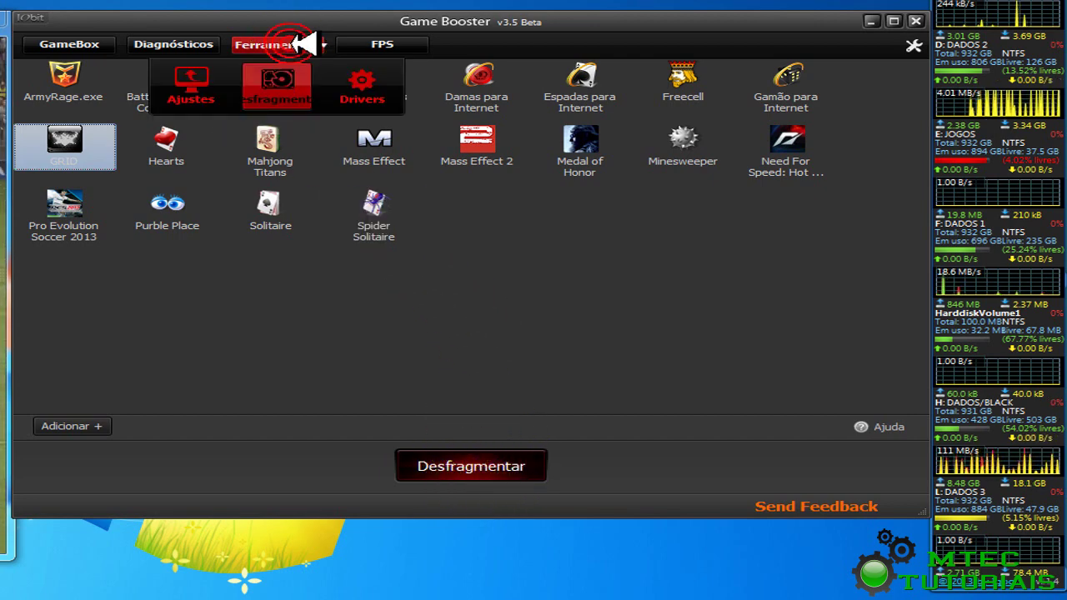
click(367, 92)
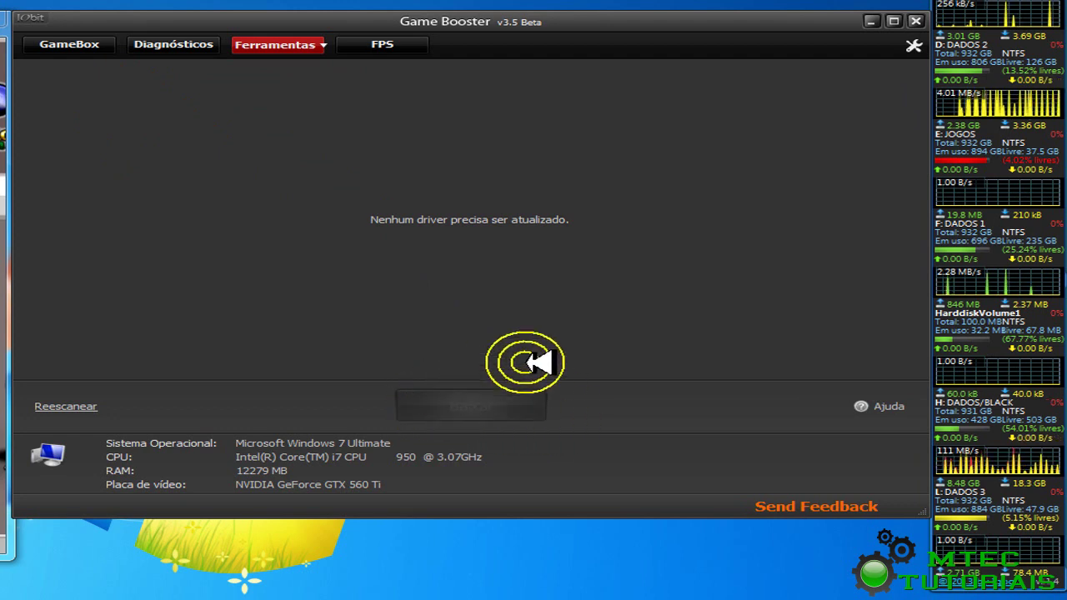
click(294, 51)
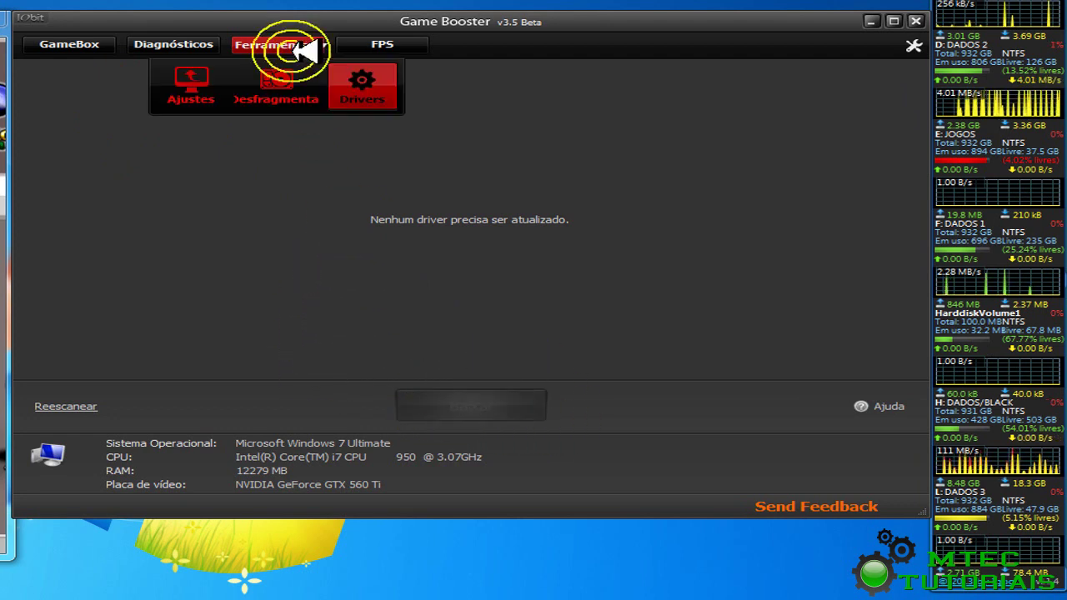
In the FPS settings, switch the FPS display and capture hotkeys off and on again
click(390, 47)
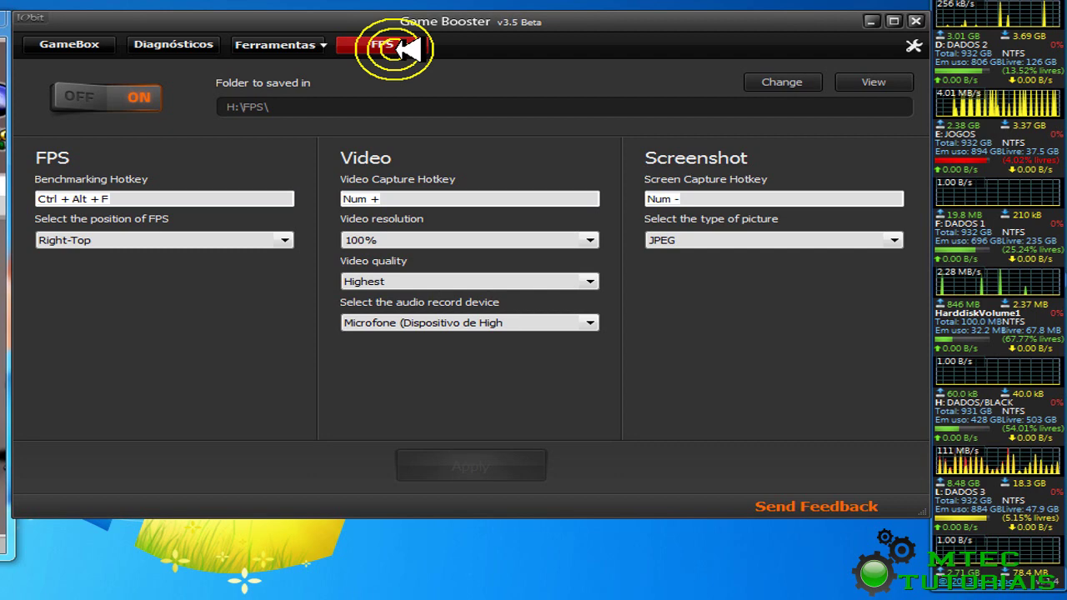
click(81, 90)
click(81, 96)
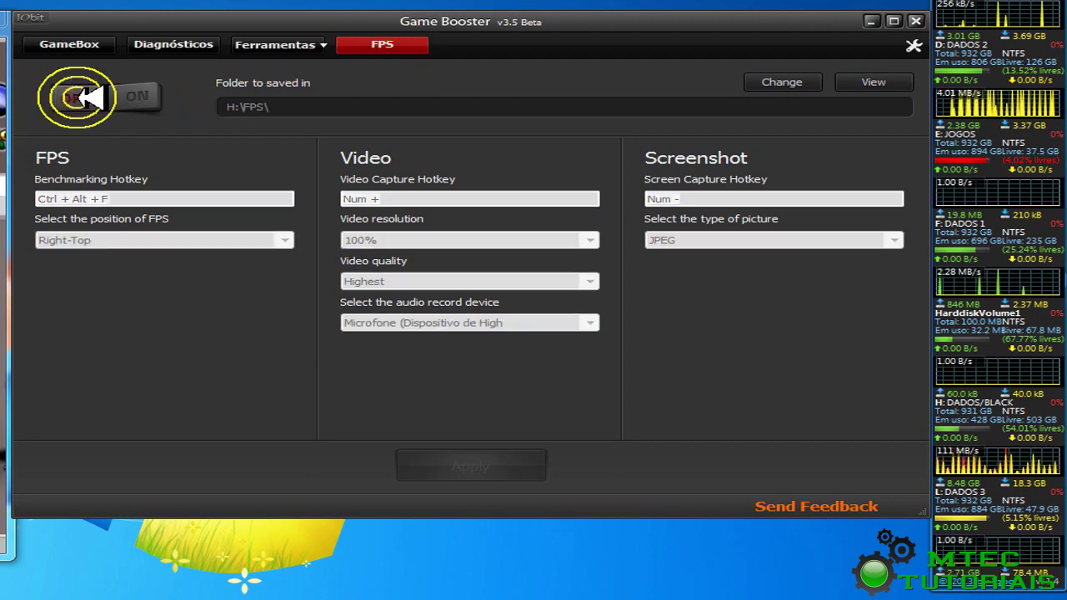
click(147, 93)
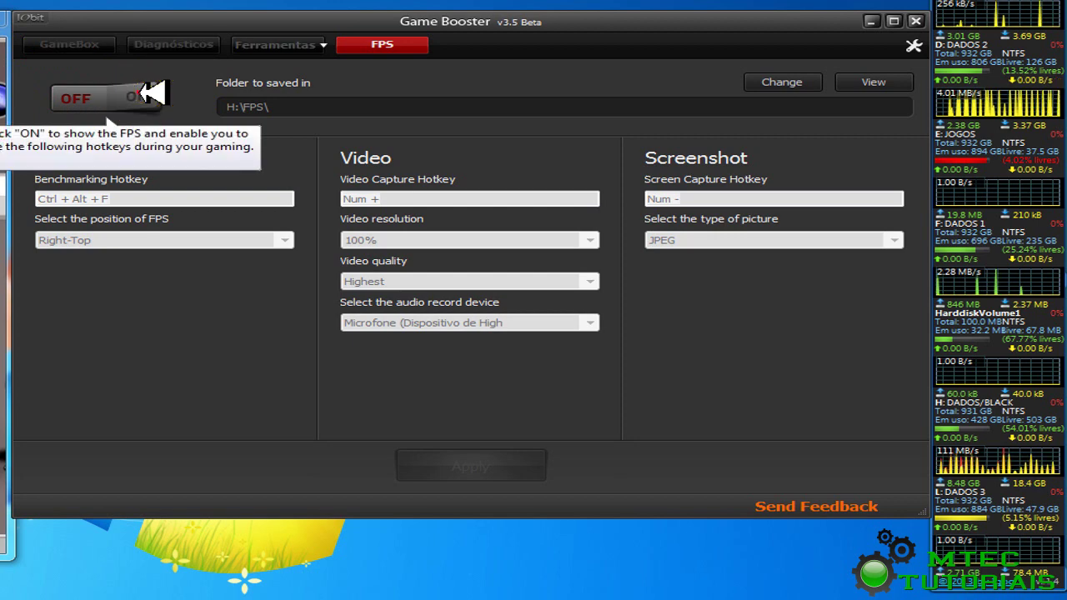
click(150, 95)
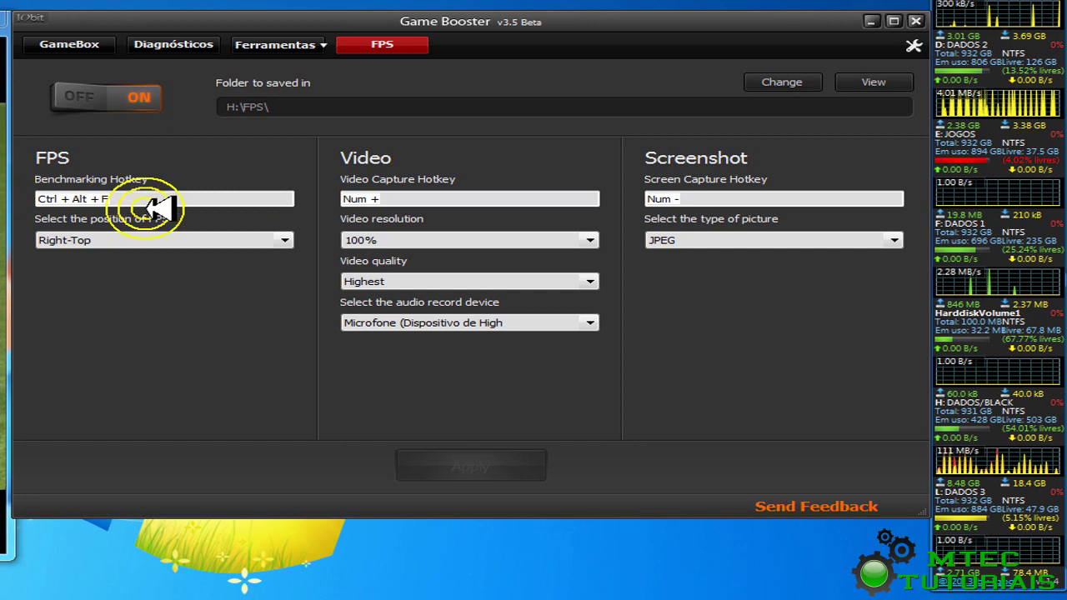
Review the available screen positions for the FPS counter in the FPS settings
click(95, 239)
click(92, 239)
click(92, 239)
click(95, 239)
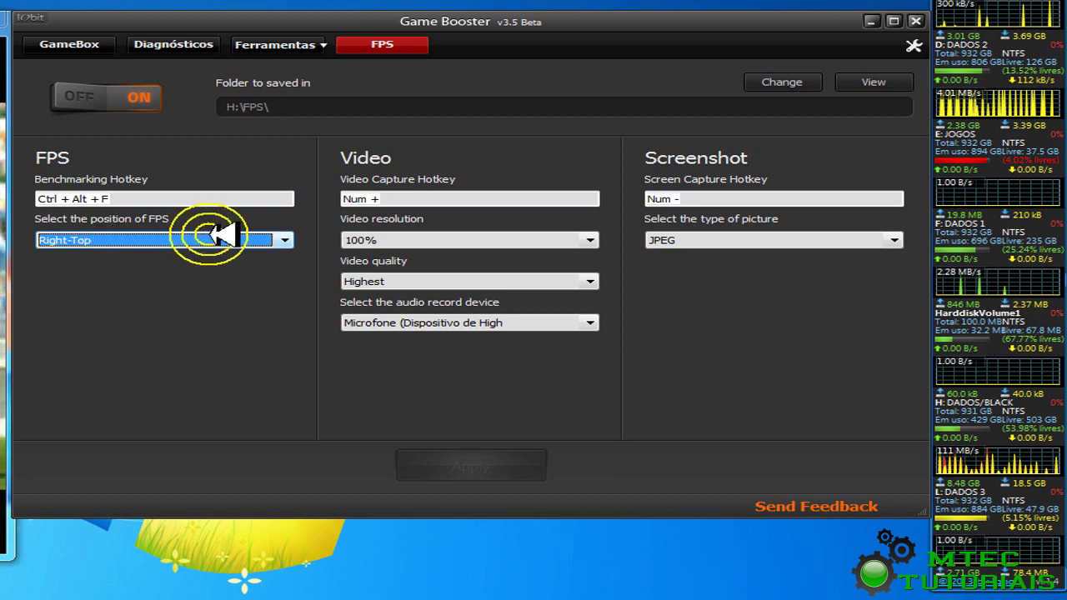
click(87, 239)
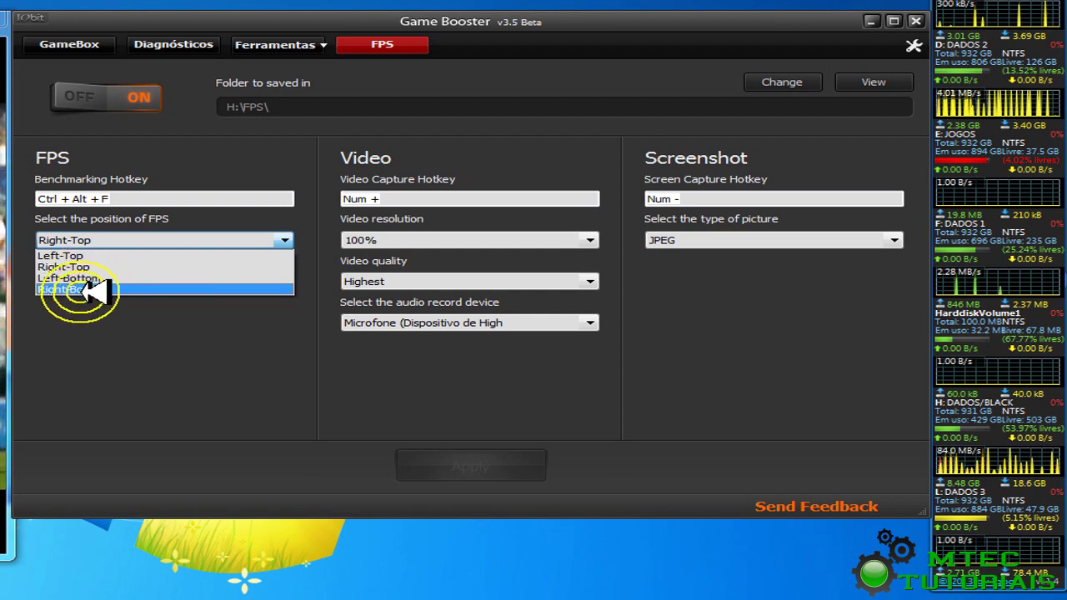
click(240, 157)
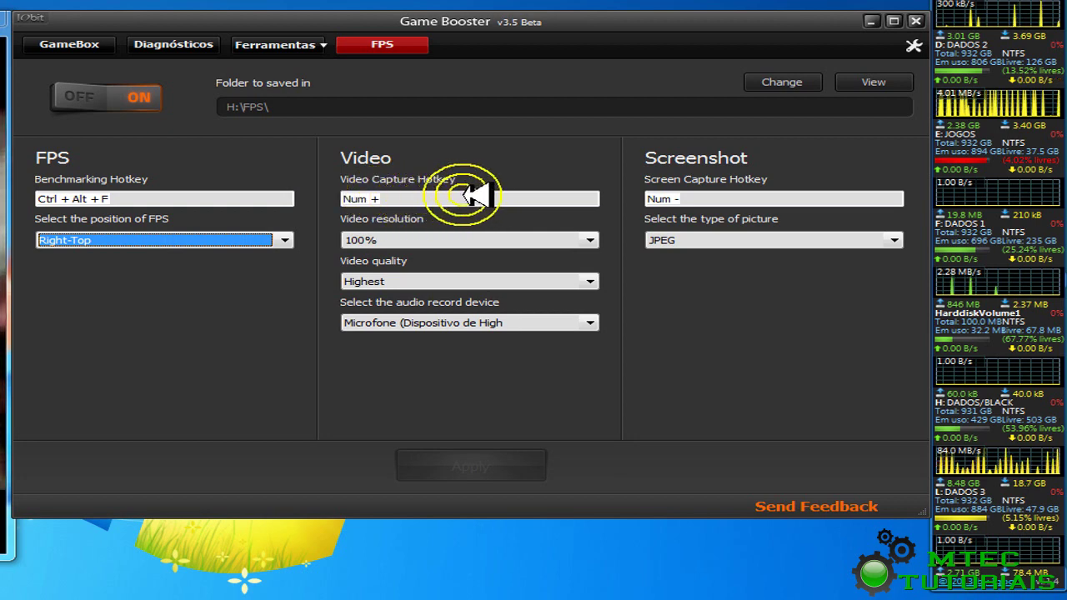
Review the resolution percentages available for video capture
click(461, 240)
click(392, 240)
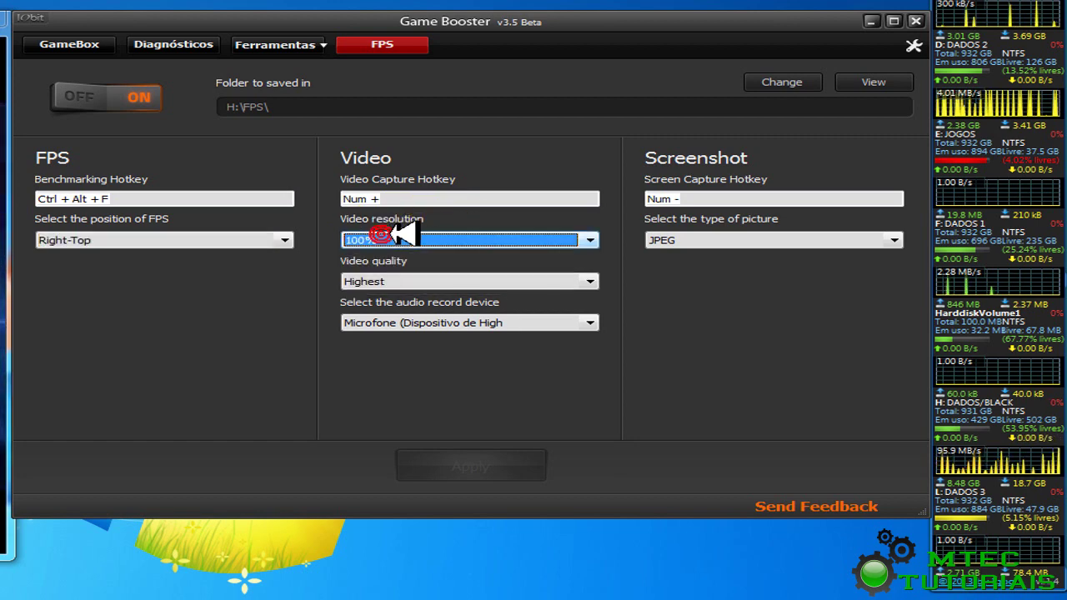
click(417, 236)
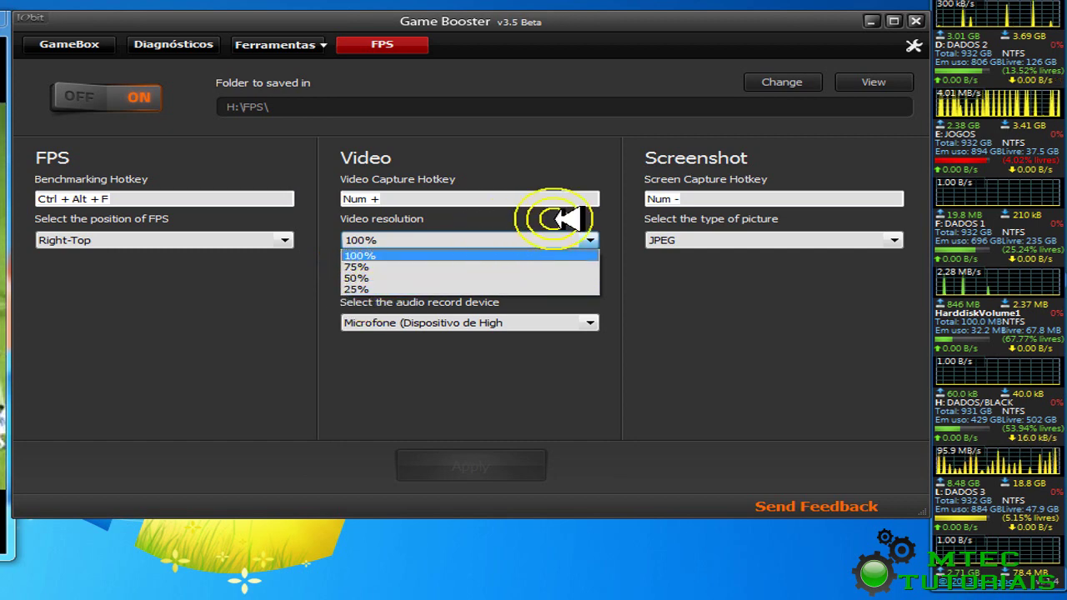
click(516, 237)
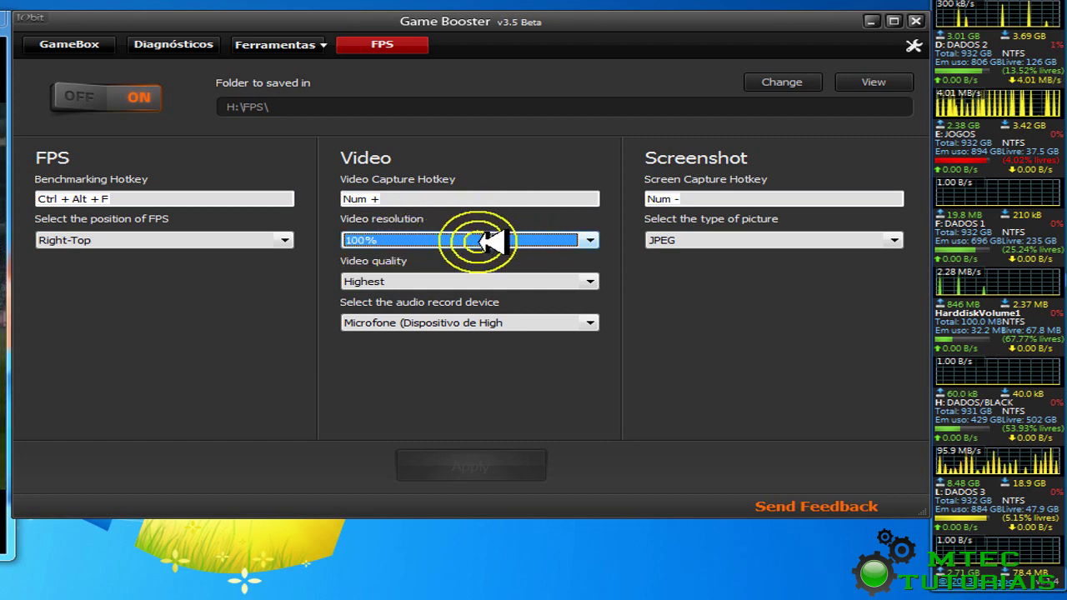
Set the video capture quality to High
click(583, 278)
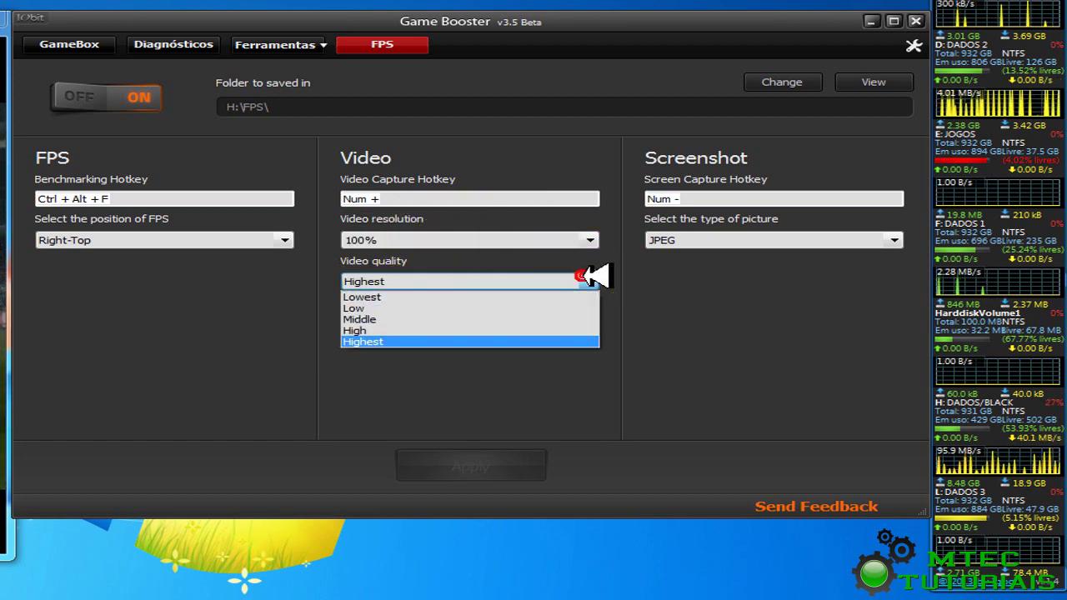
click(585, 278)
click(593, 275)
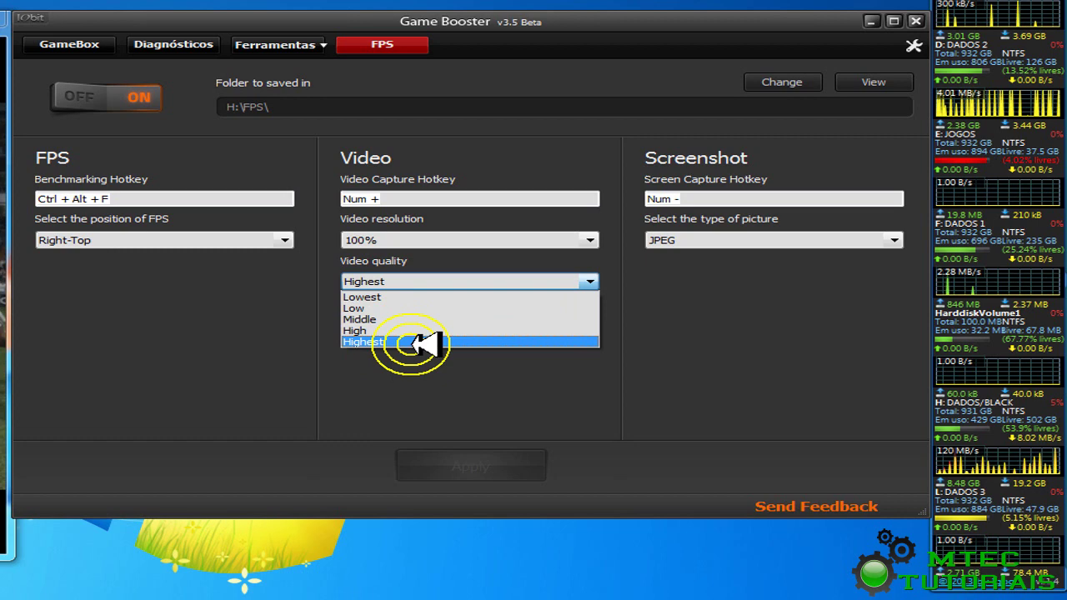
click(441, 330)
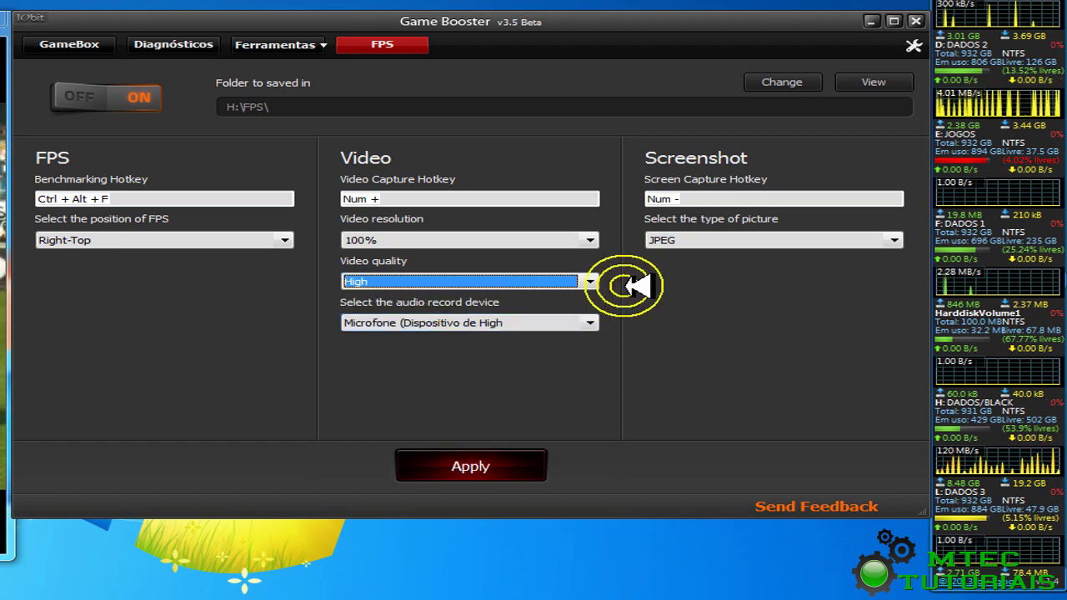
Review the available audio record devices and screenshot picture types, choosing JPEG for the pictures
click(592, 320)
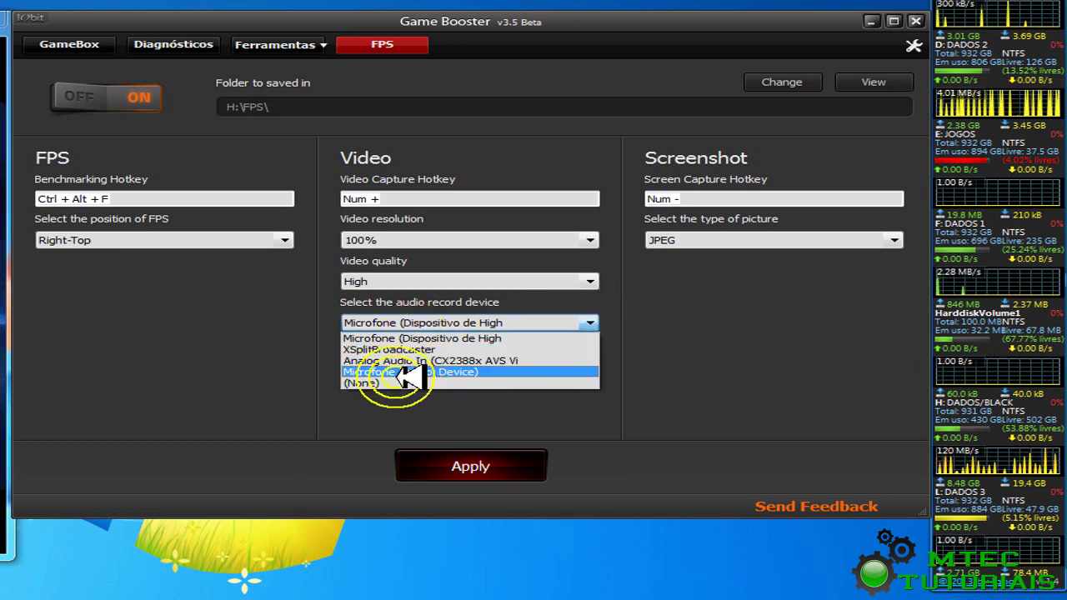
click(602, 325)
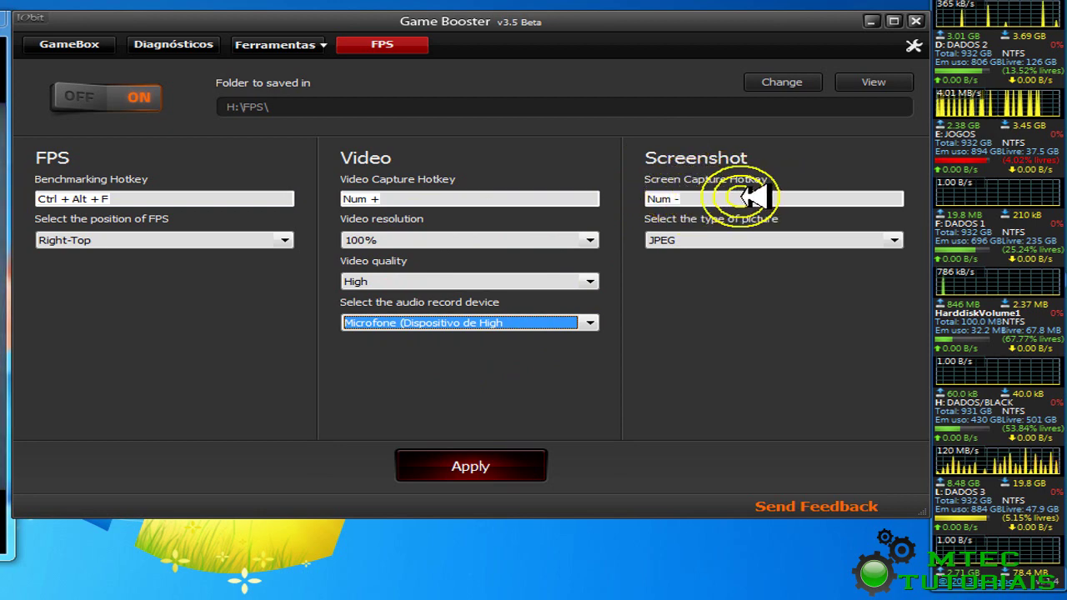
click(894, 239)
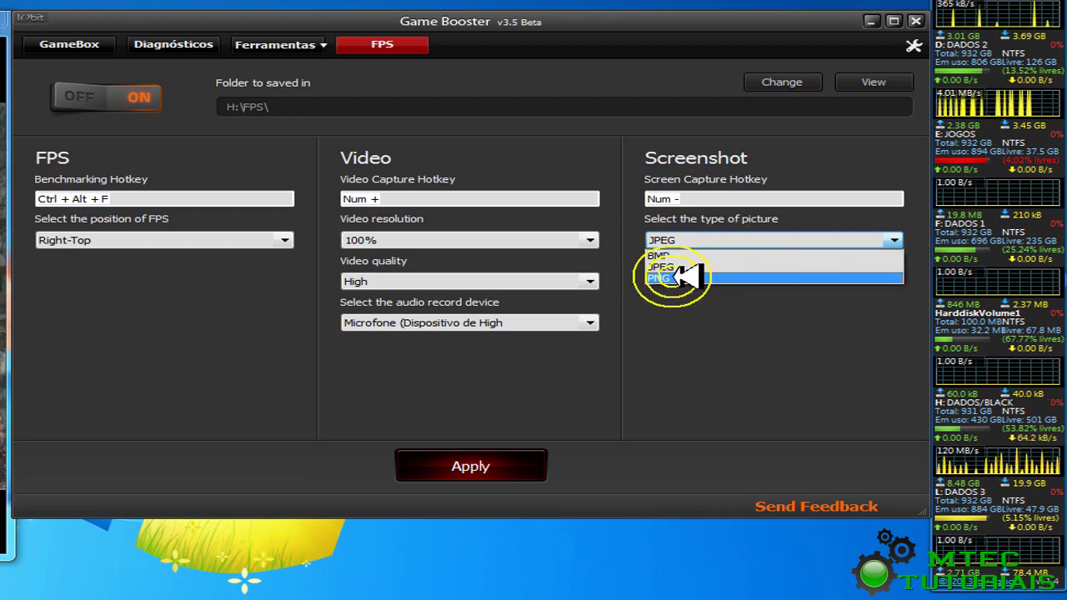
click(738, 269)
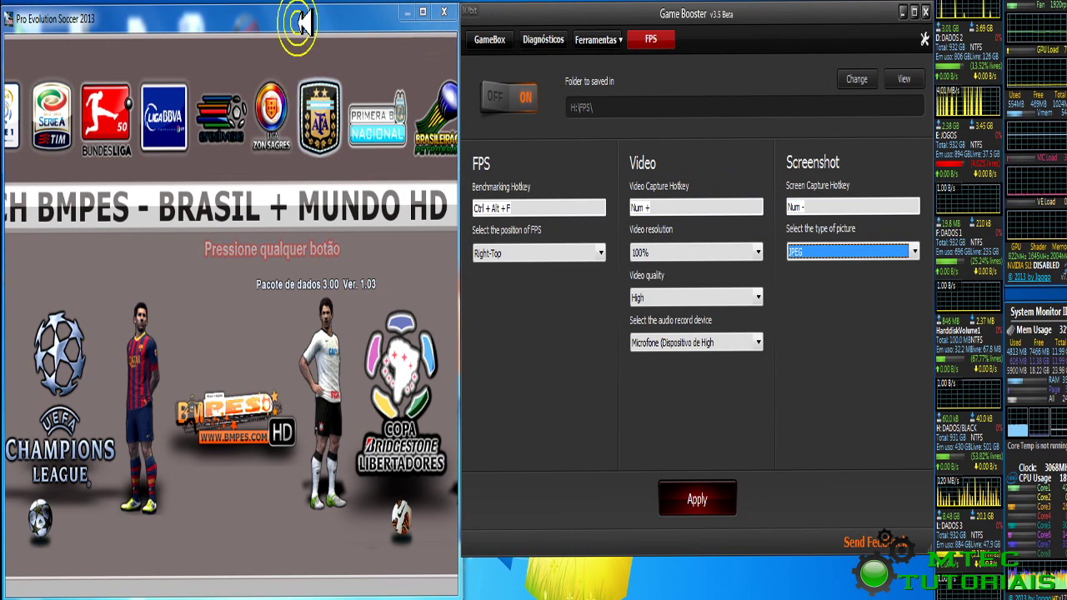
Check the FPS counter in the Pro Evolution Soccer 2013 window, and apply Left-Top as the counter's position
click(315, 8)
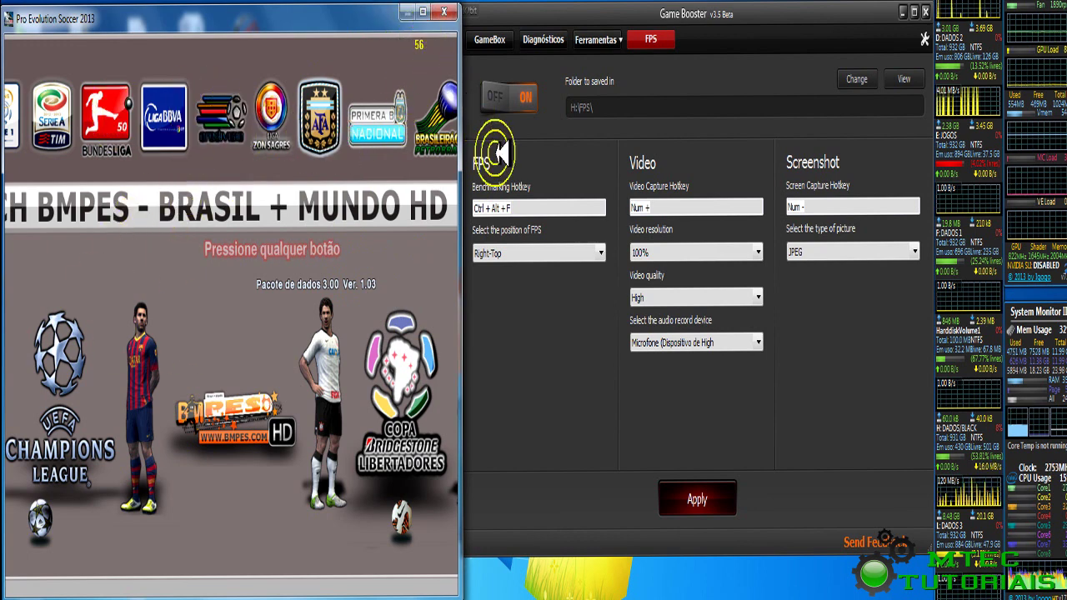
click(529, 254)
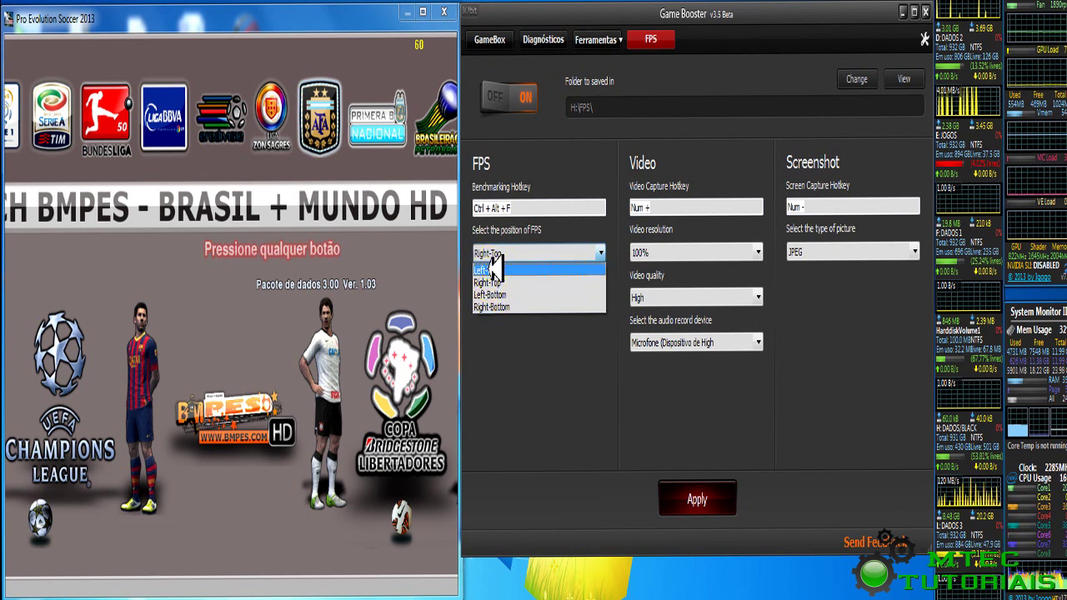
click(492, 270)
click(698, 502)
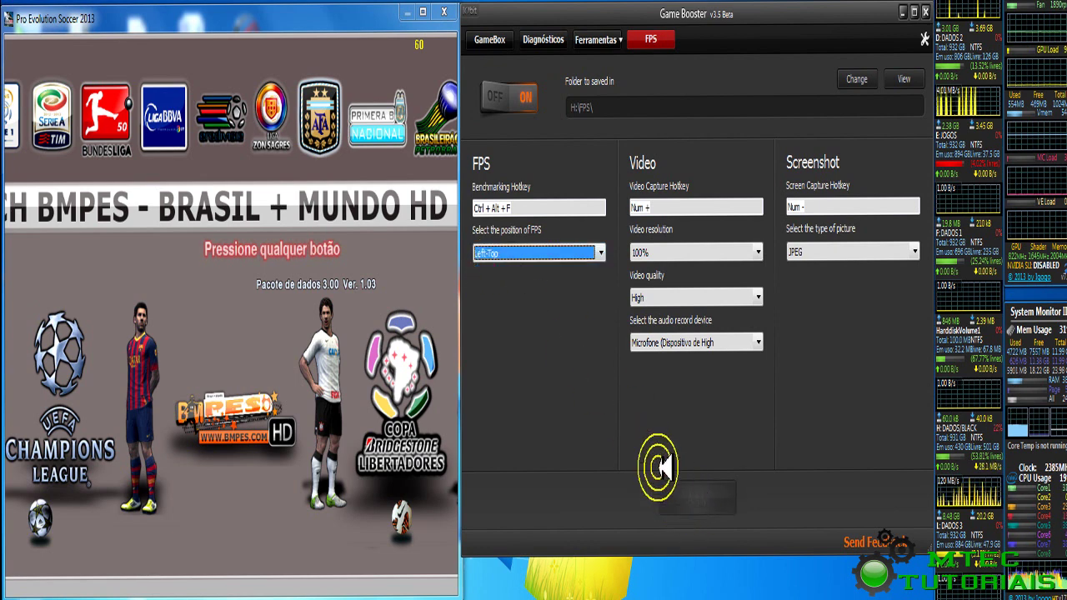
Return to the Pro Evolution Soccer 2013 window and start a video capture of the game
click(125, 31)
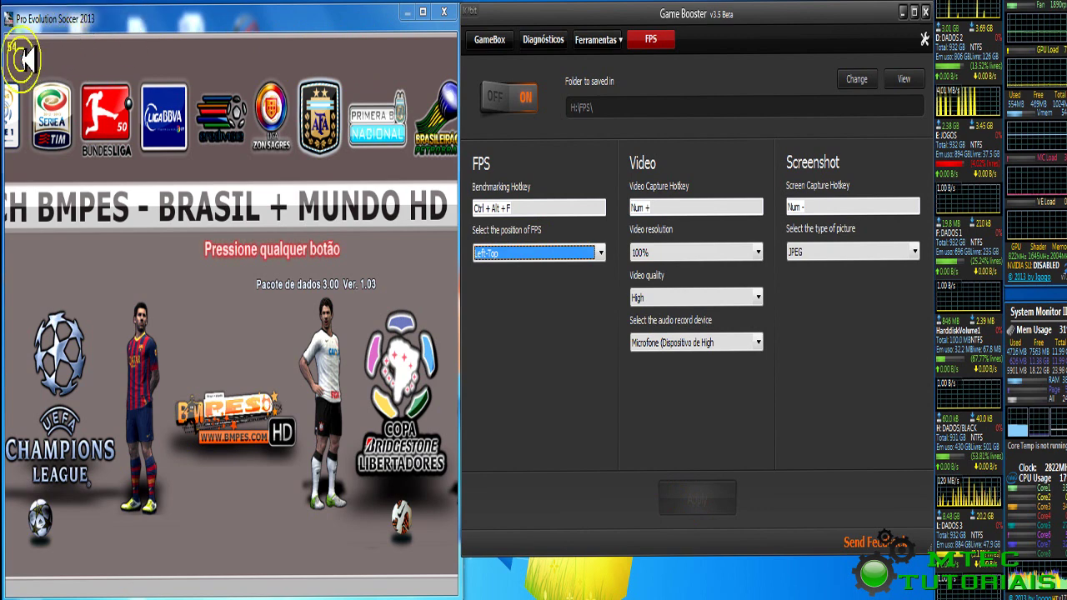
click(377, 207)
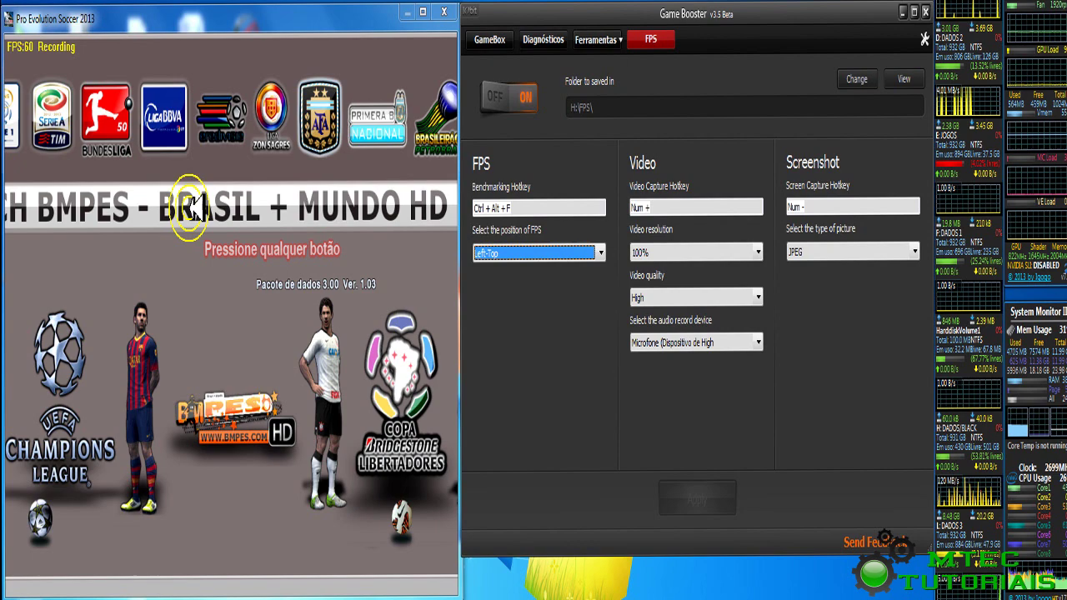
Focus the Pro Evolution Soccer 2013 window, switch to FormatFactory and move its window partly over the game
click(191, 209)
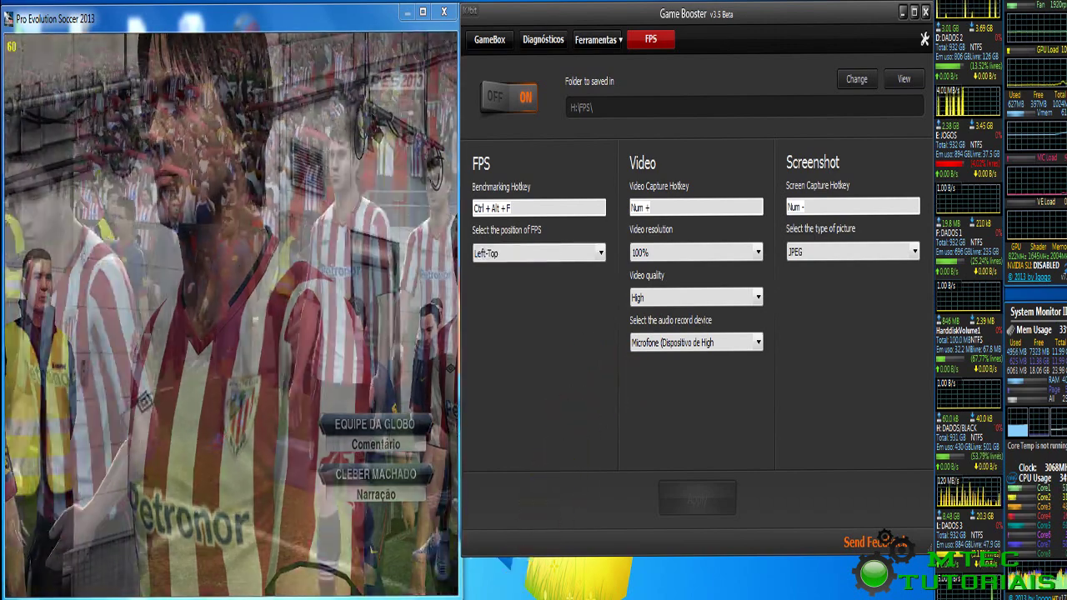
key(alt+Tab)
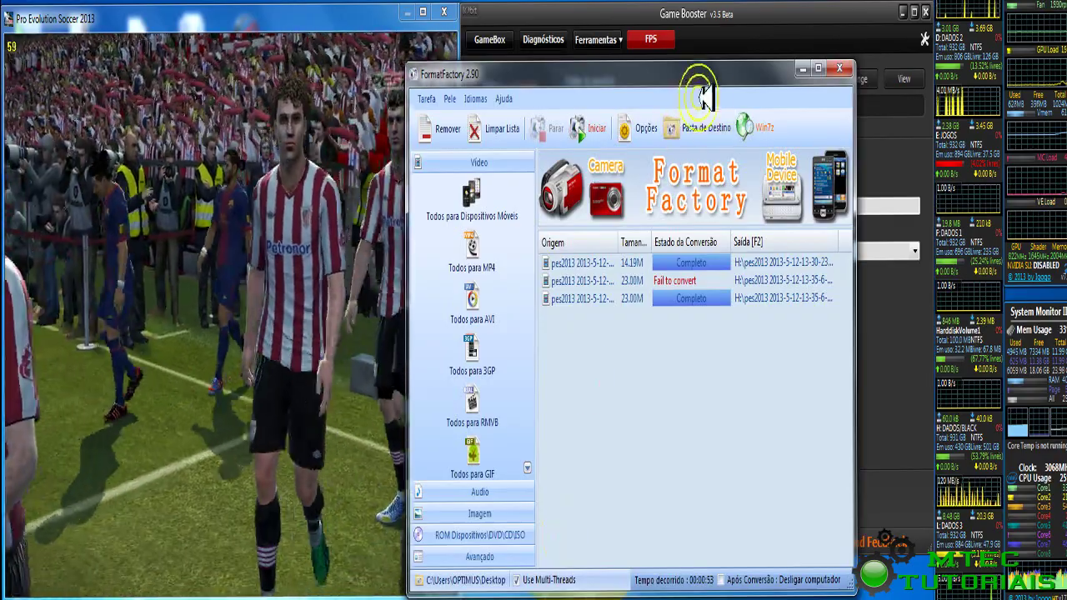
drag(722, 75, 634, 101)
Examine the conversion status of the captured pes2013 videos in the FormatFactory list
click(544, 352)
drag(492, 325, 463, 313)
mouse_move(581, 286)
mouse_down()
mouse_move(593, 313)
mouse_move(589, 286)
mouse_up()
mouse_move(562, 338)
mouse_down()
mouse_move(613, 320)
mouse_move(571, 331)
mouse_up()
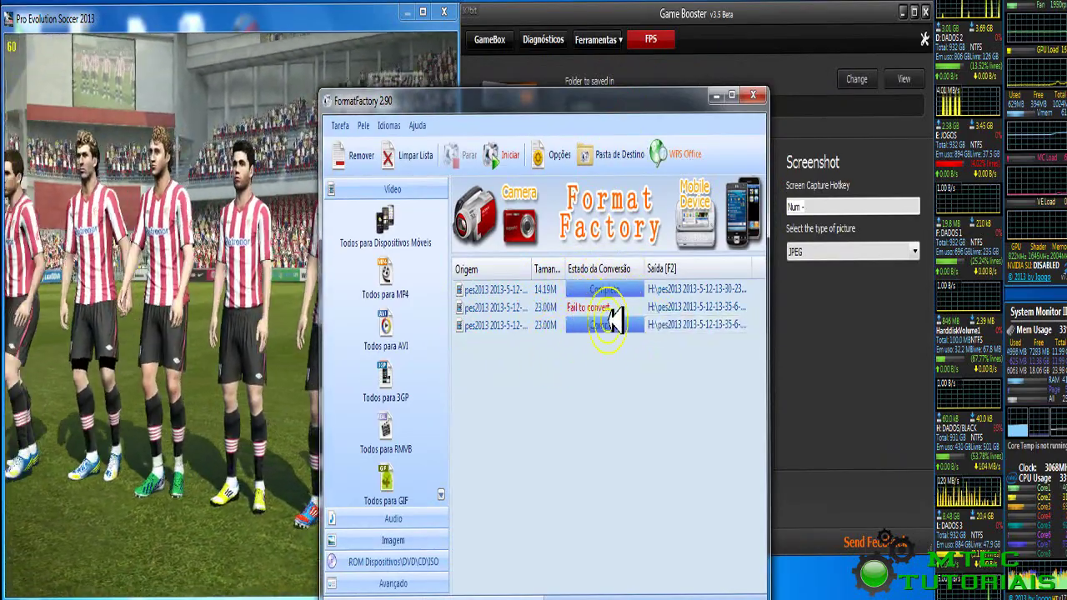
drag(535, 321, 511, 327)
drag(599, 312, 566, 340)
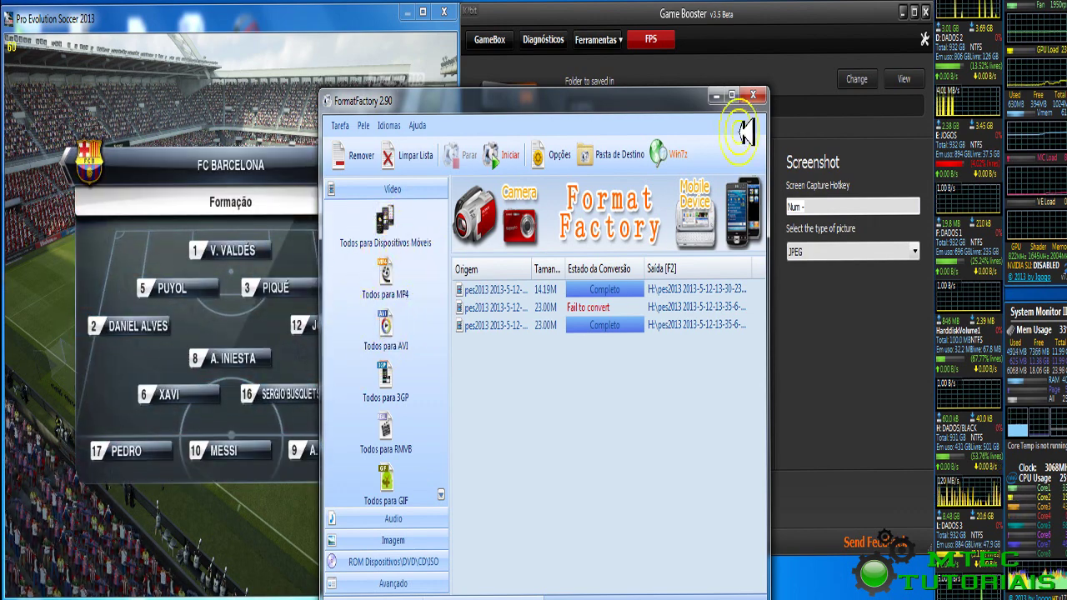
Move the FormatFactory window lower to uncover the FPS settings, and return to Game Booster's list of games
drag(648, 97, 662, 245)
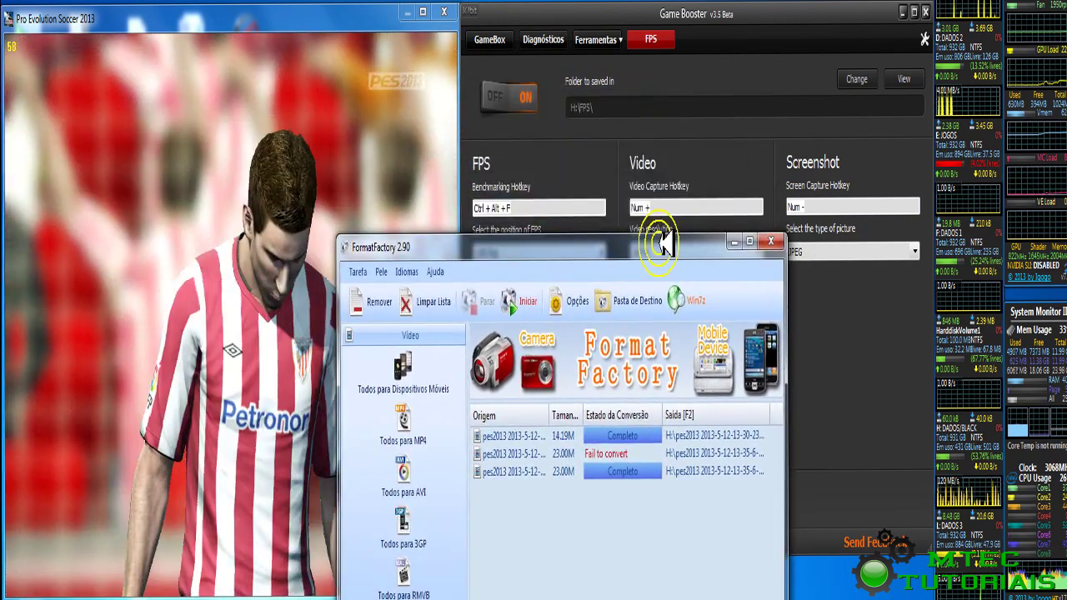
click(631, 477)
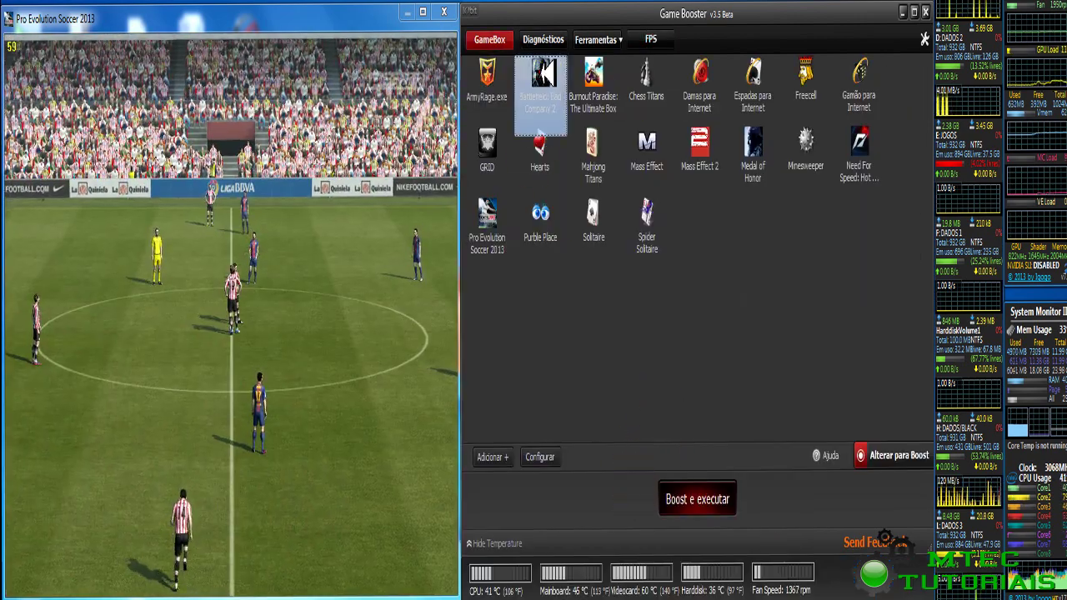